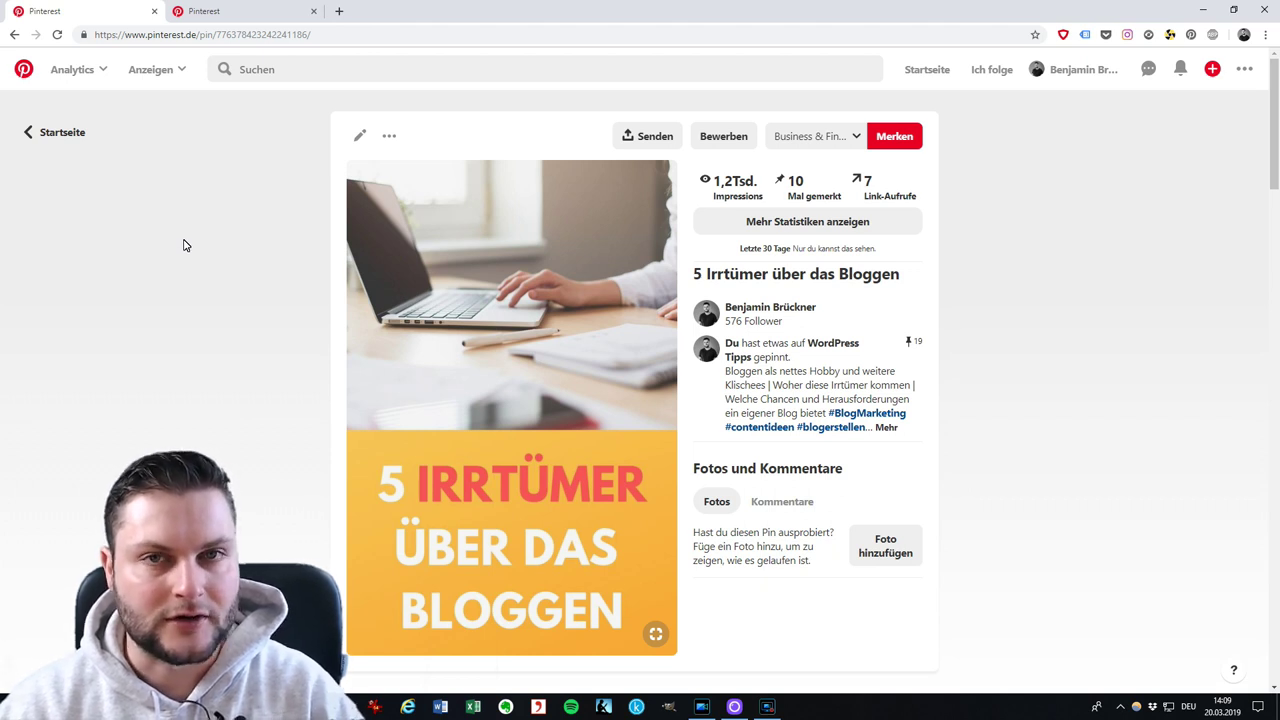
Start a traffic ad from the "5 Irrtümer über das Bloggen" pin and check its destination URL.
left_click(28, 72)
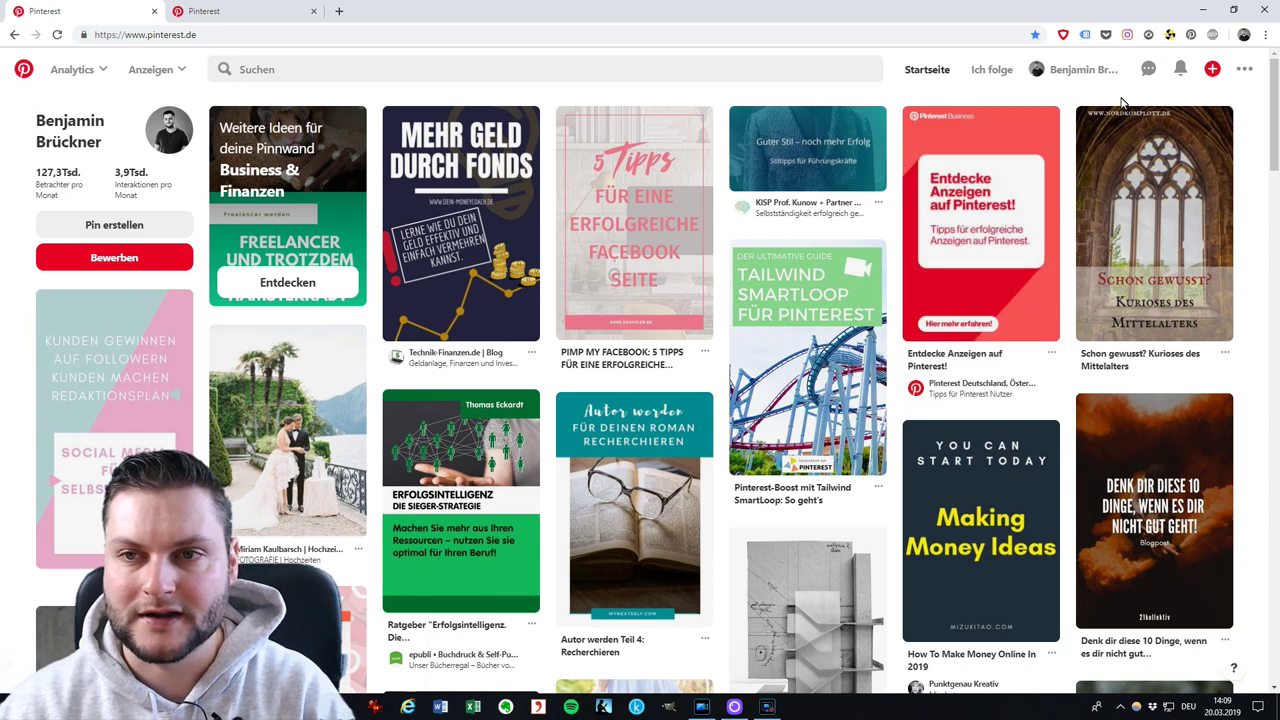
left_click(1214, 74)
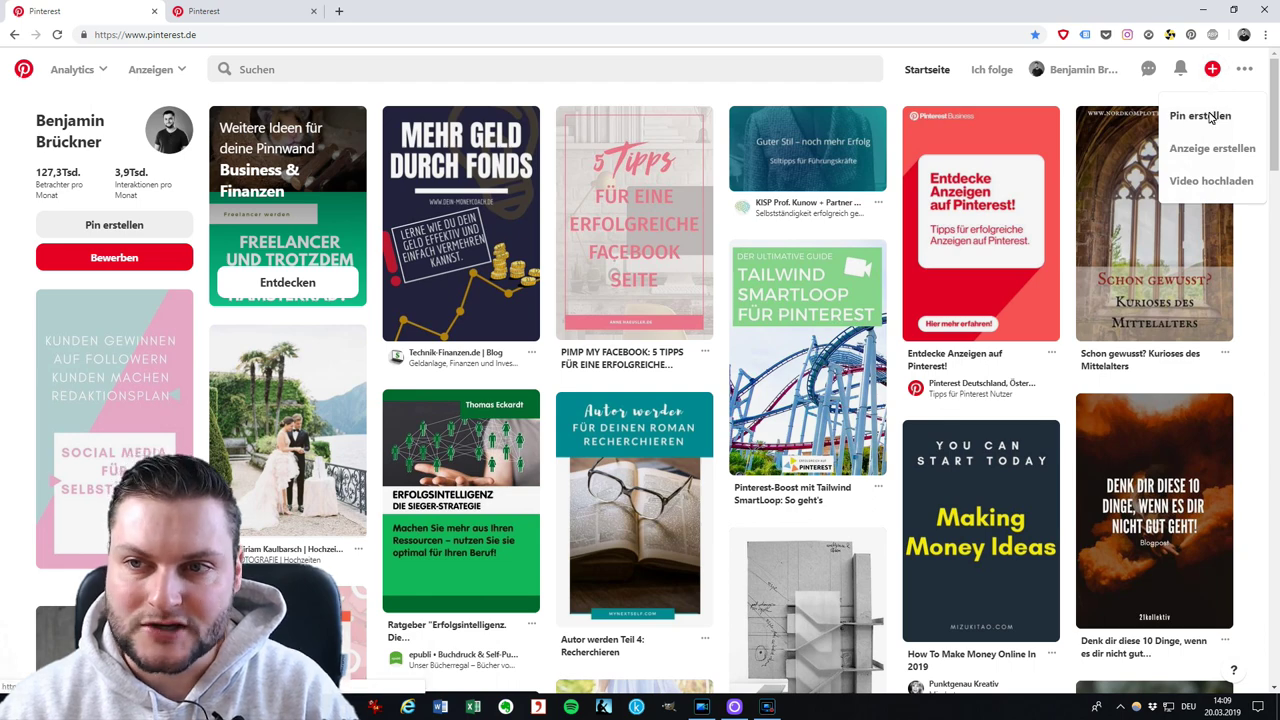
left_click(1212, 148)
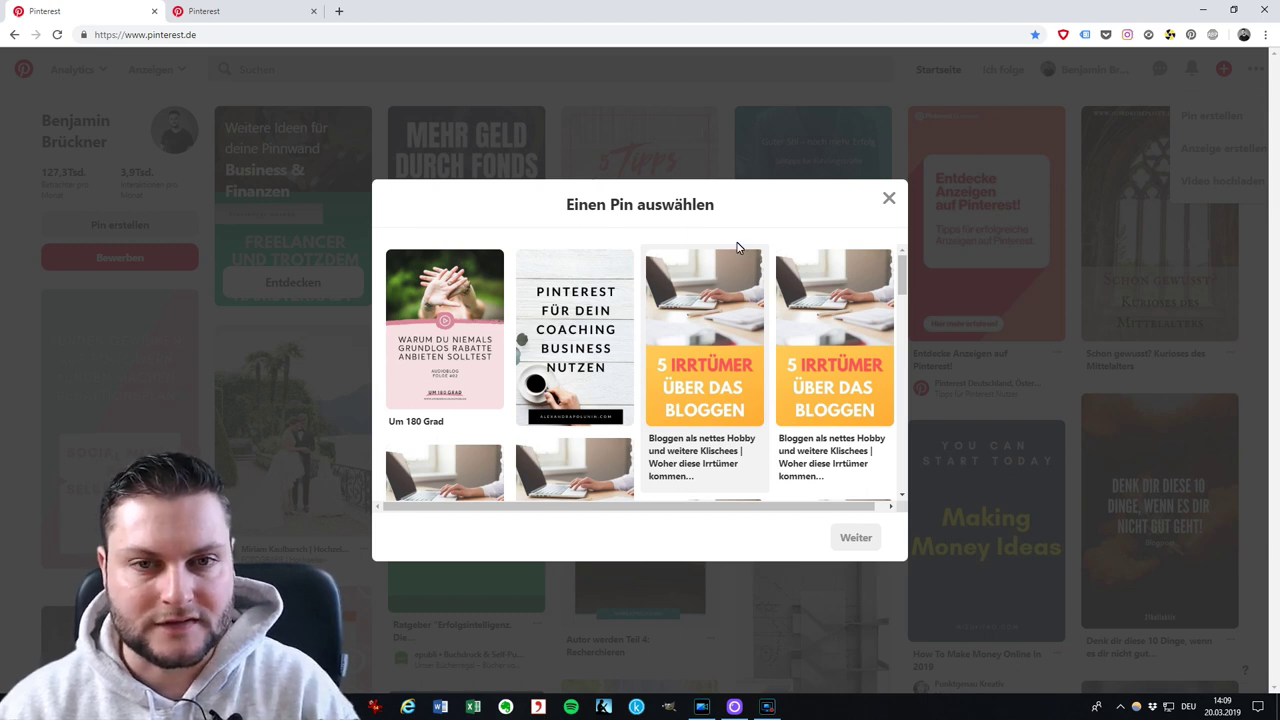
left_click(710, 325)
left_click(853, 538)
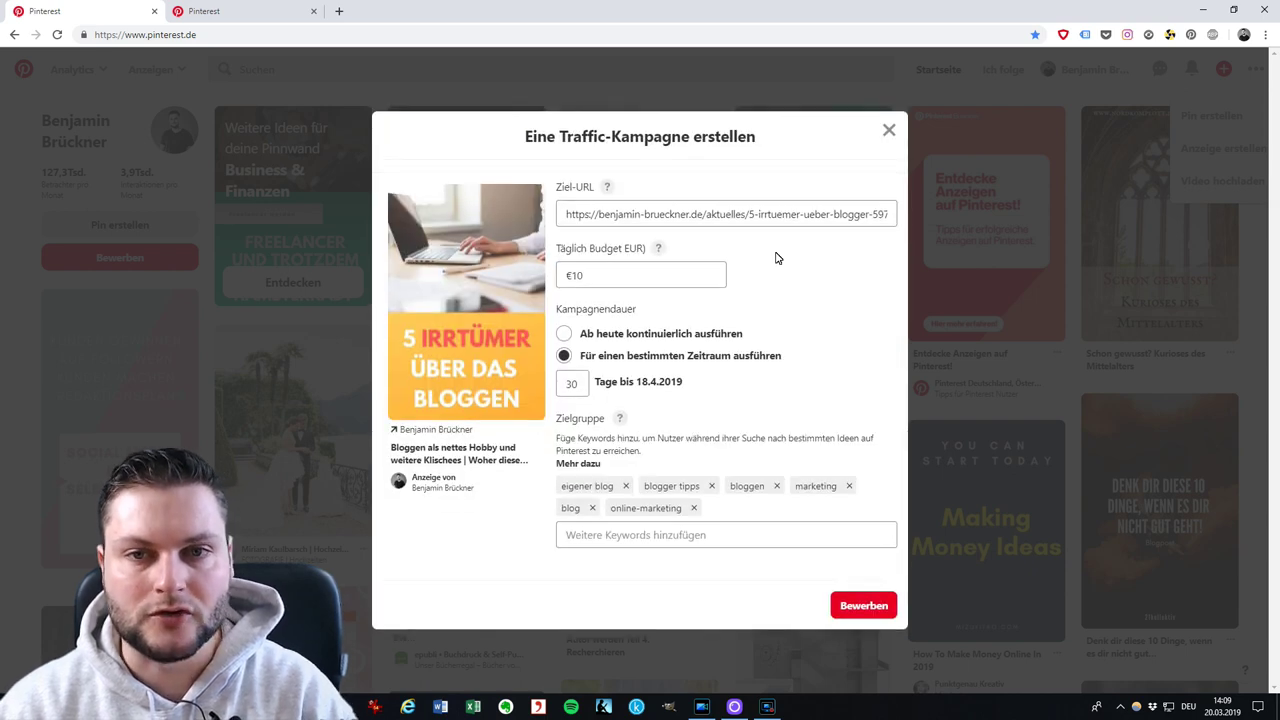
left_click(719, 216)
triple_click(719, 216)
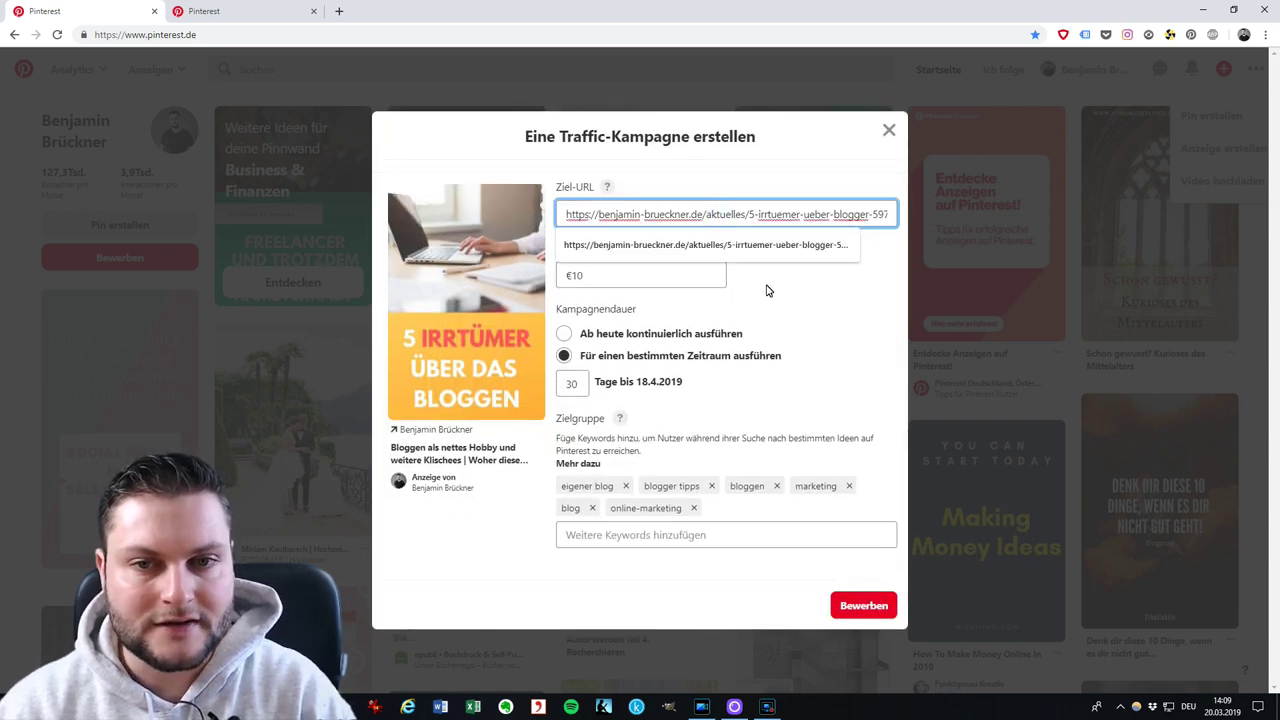
left_click(766, 286)
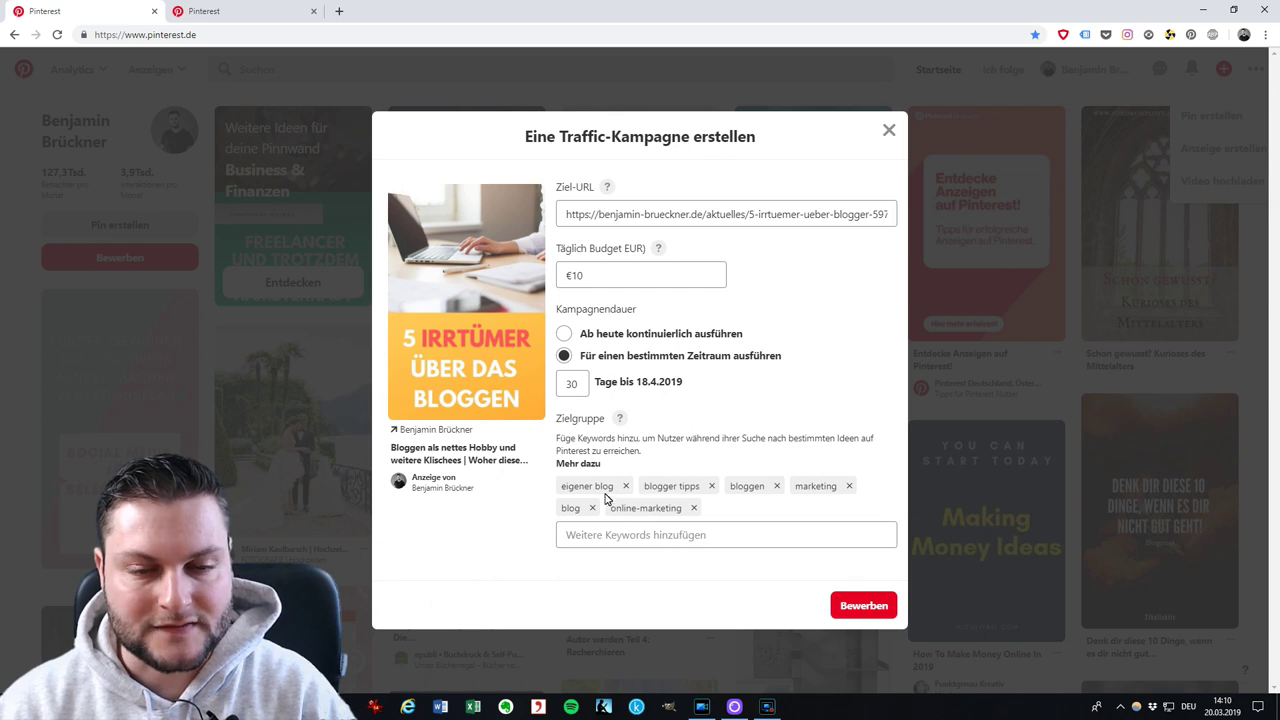
Add the suggested keyword "content marketing" to the traffic campaign's target audience.
left_click(674, 537)
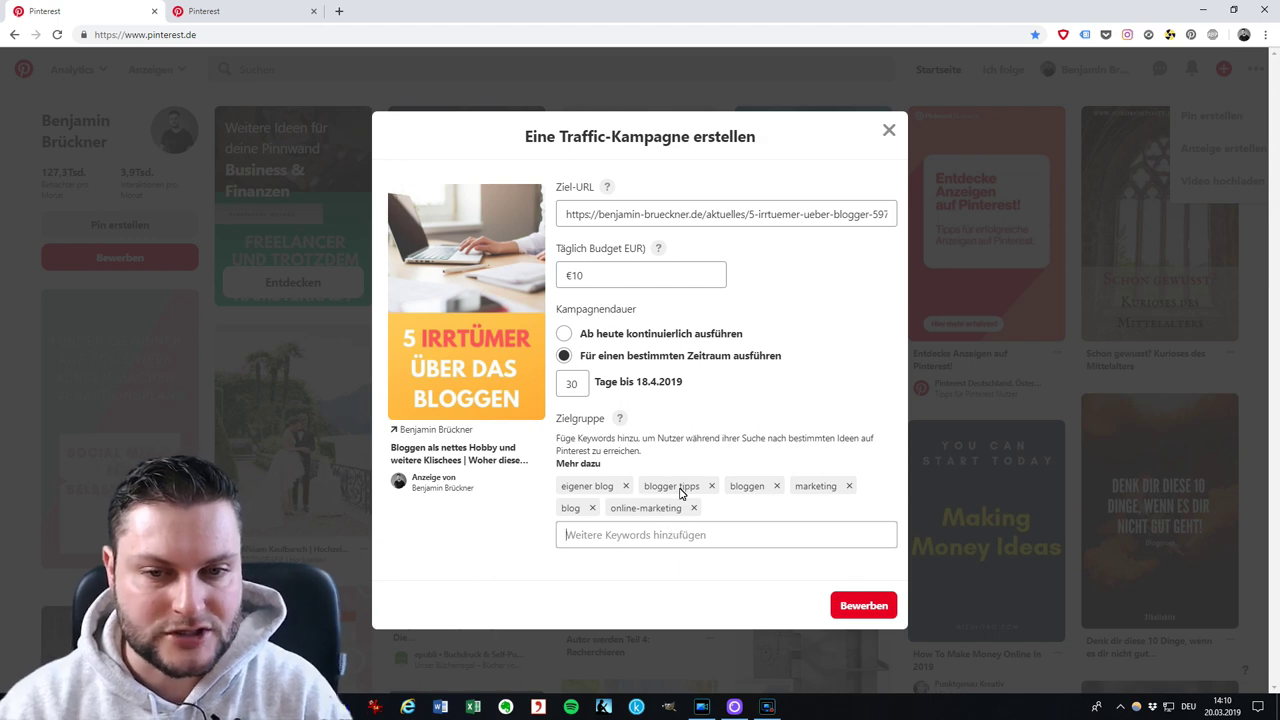
left_click(728, 538)
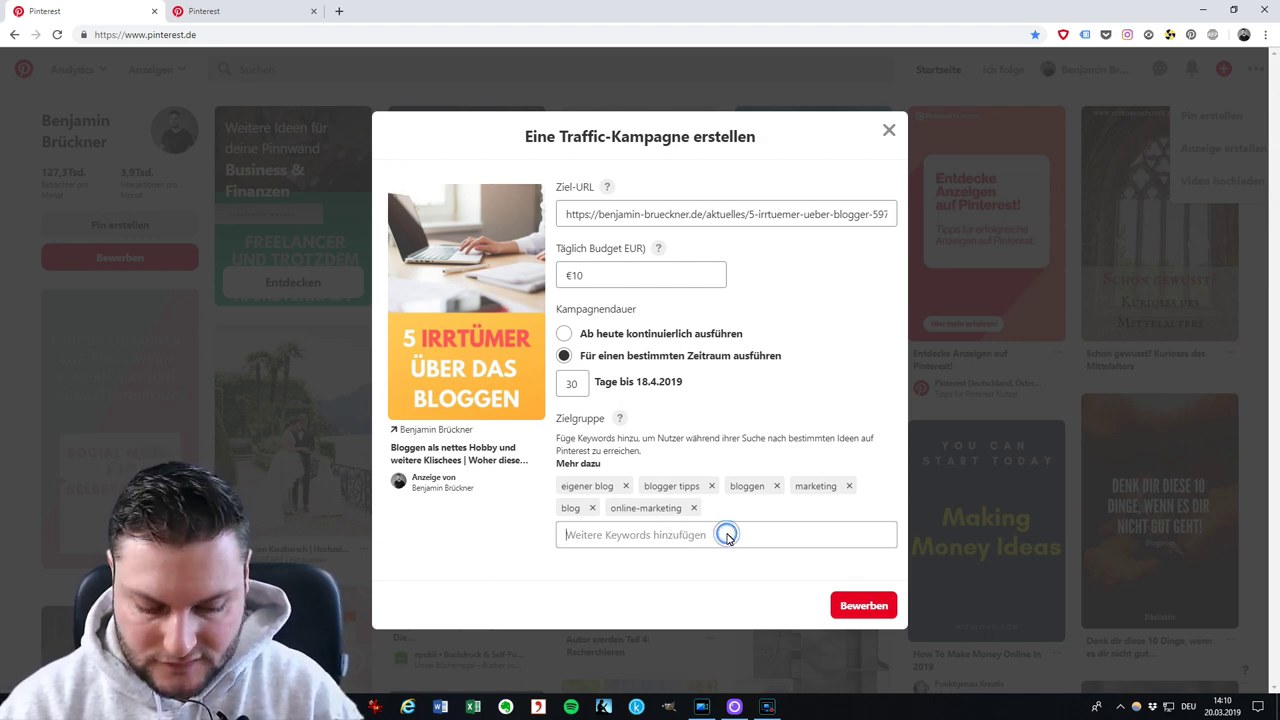
type("content marketing")
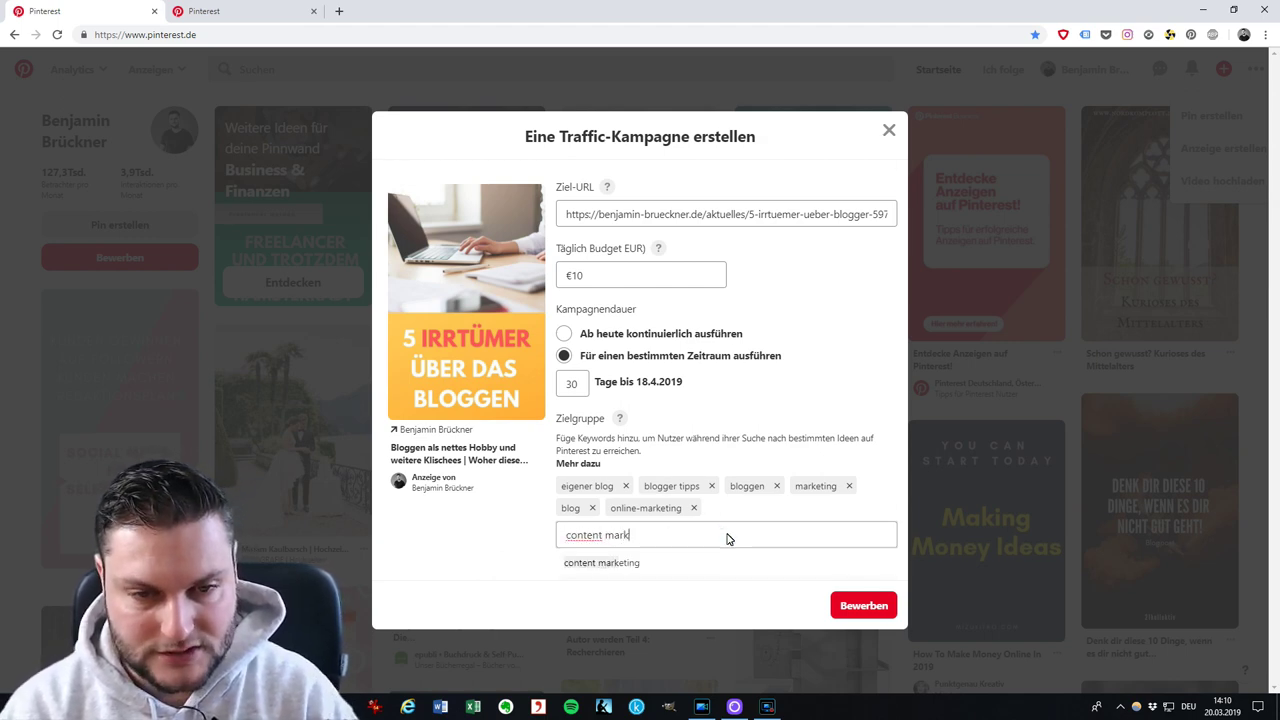
left_click(636, 566)
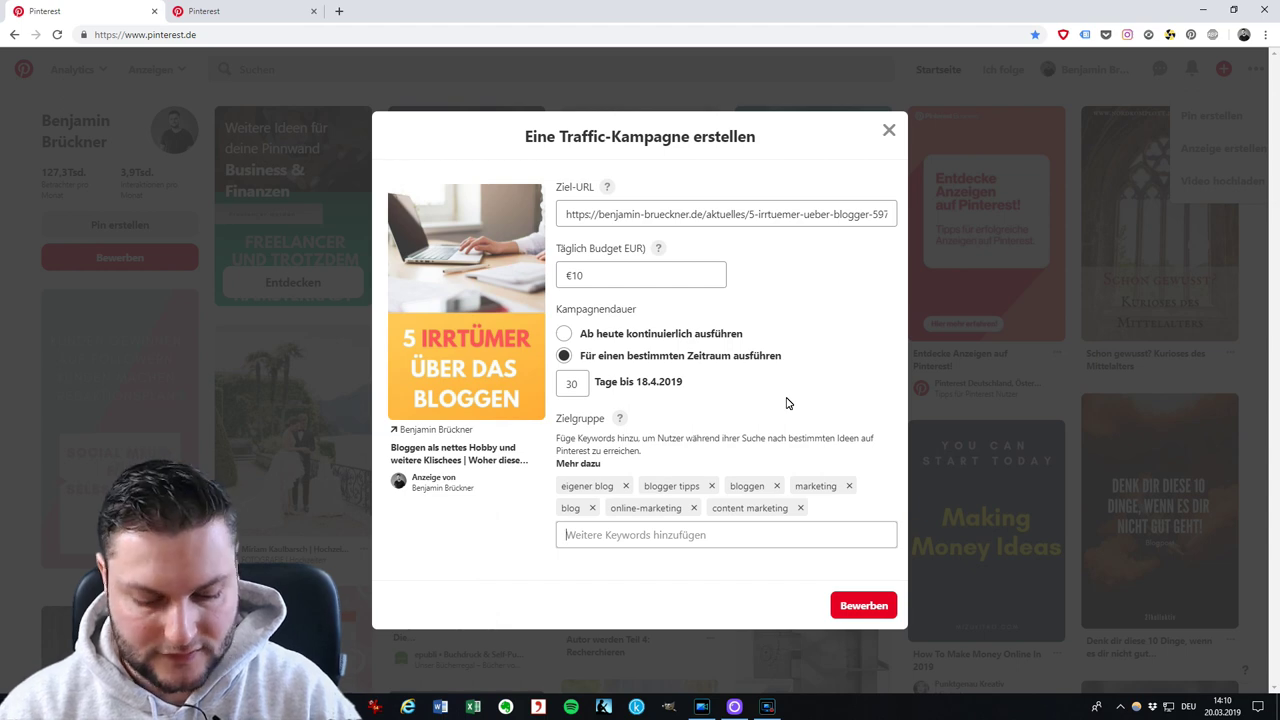
Add the keyword "bloggen für anfänger" to the target audience, and close the campaign form without promoting the pin.
type("blogging")
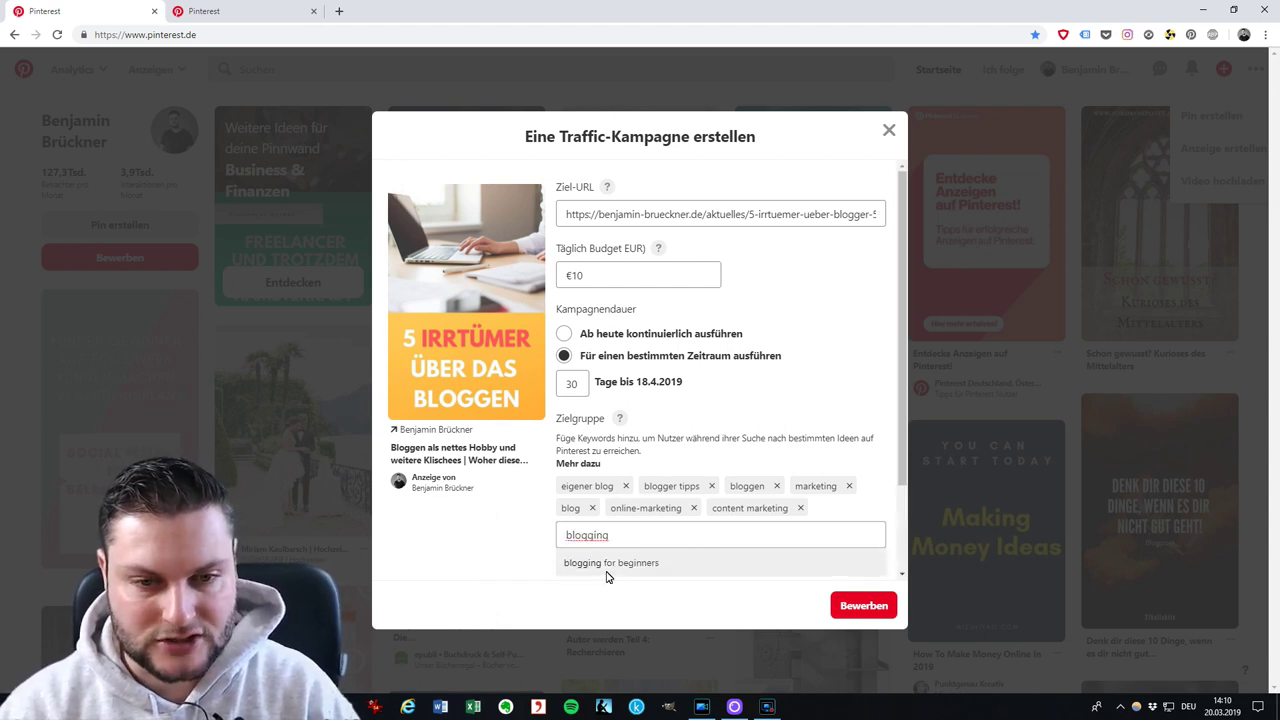
key("BackSpace")
key("BackSpace")
key("BackSpace")
type("en für a")
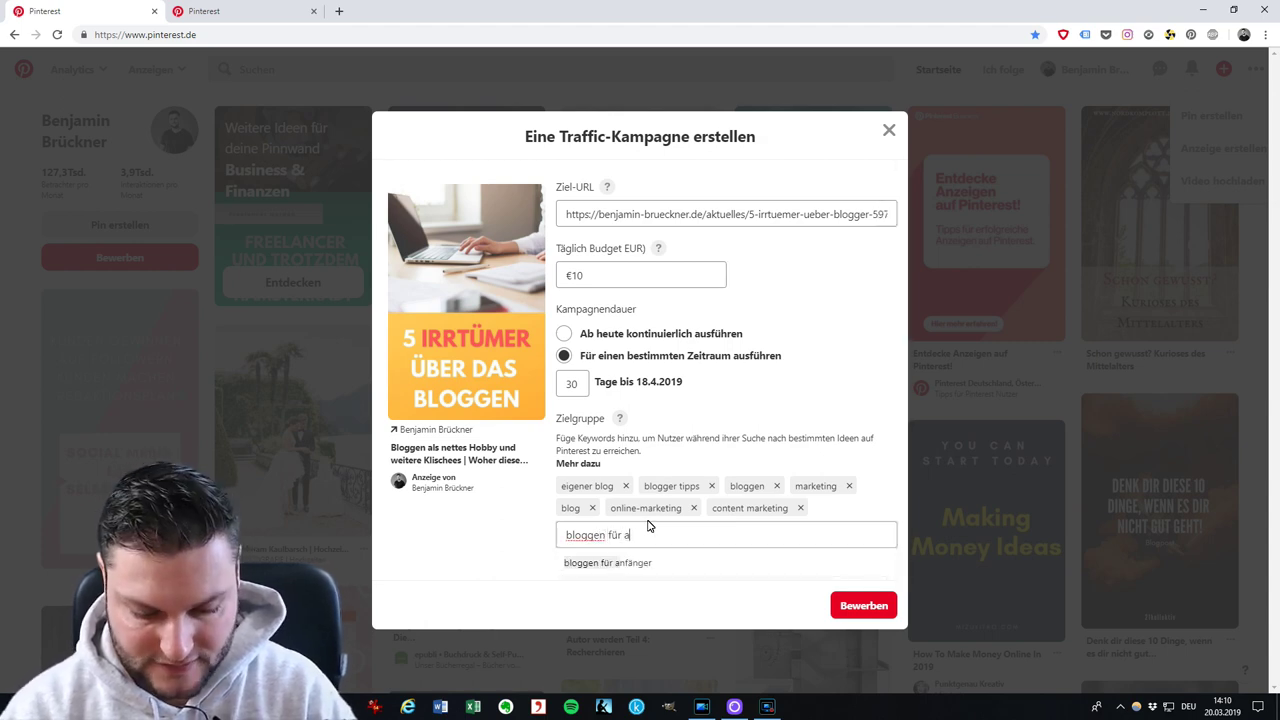
type("nfänger")
key("Return")
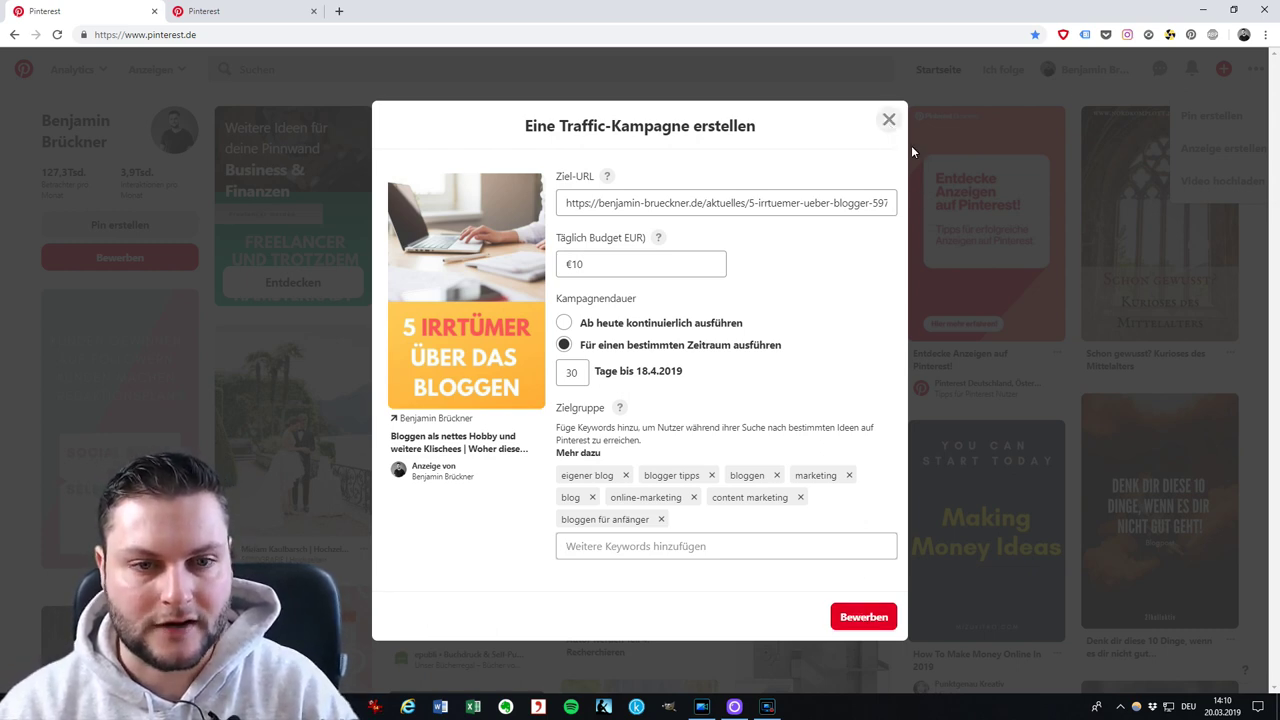
left_click(888, 119)
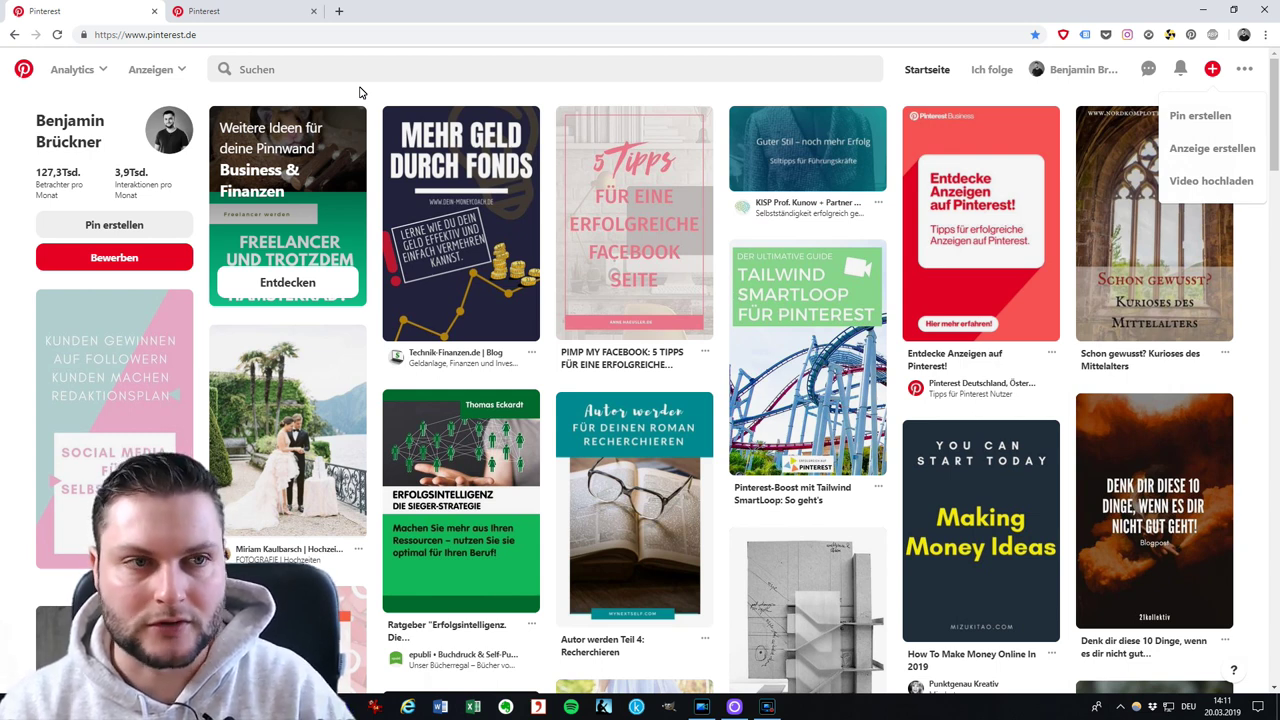
Open the ads overview and start creating a new ad campaign from there.
left_click(155, 72)
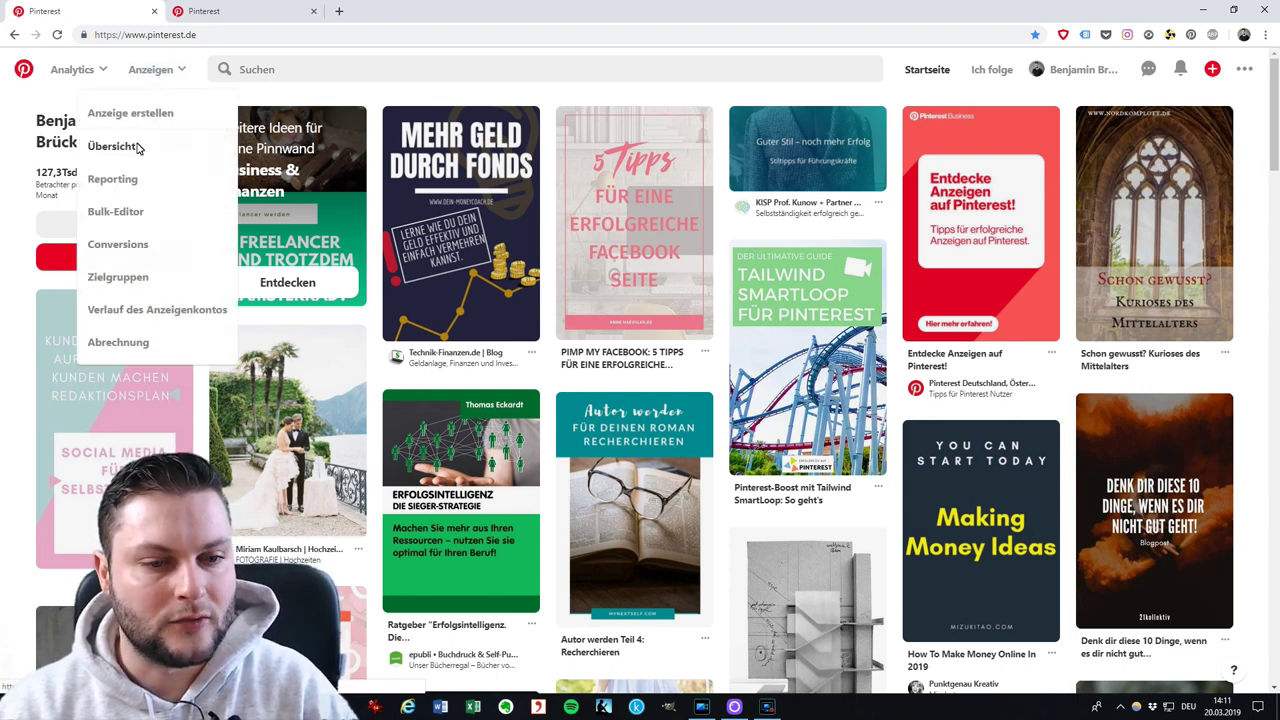
left_click(138, 147)
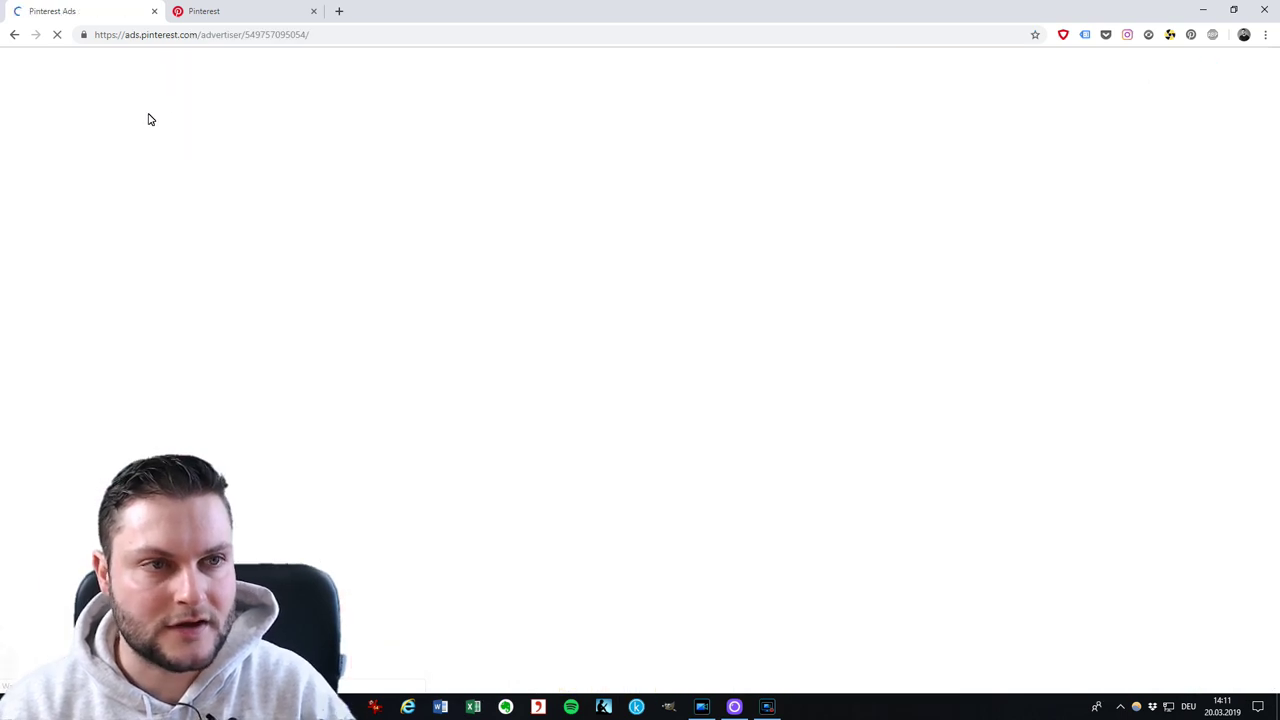
left_click(156, 72)
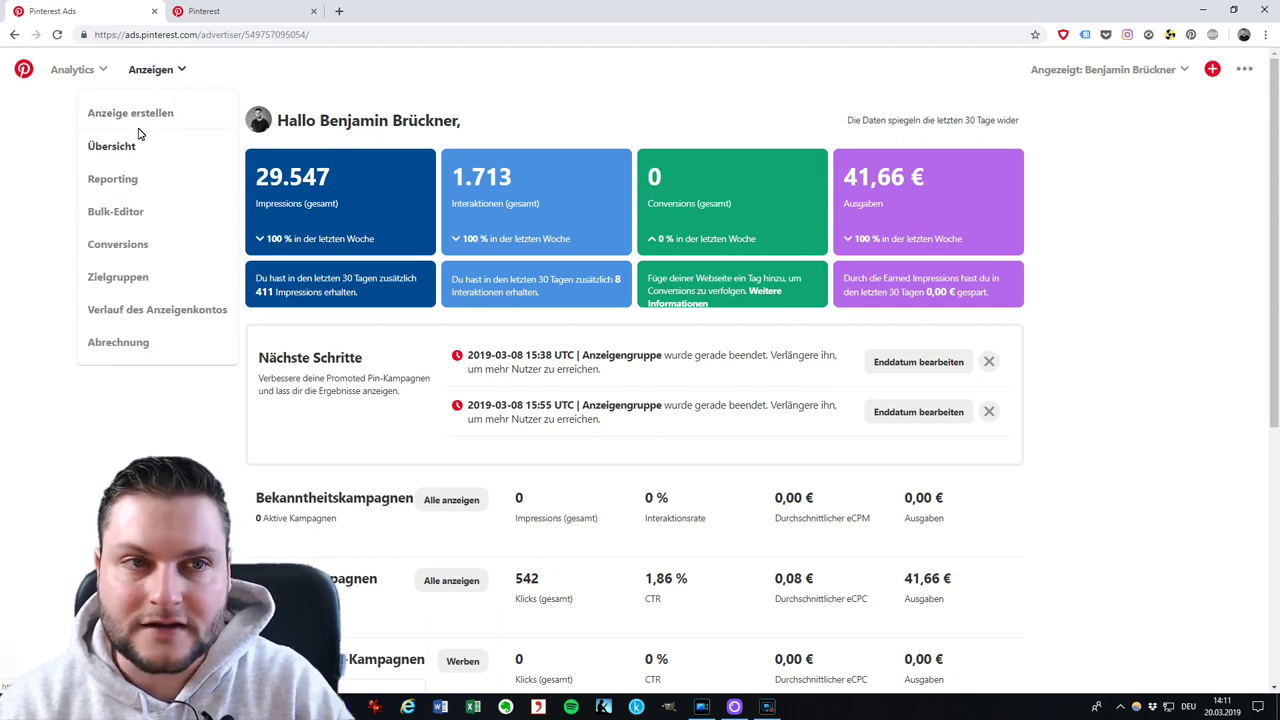
left_click(143, 117)
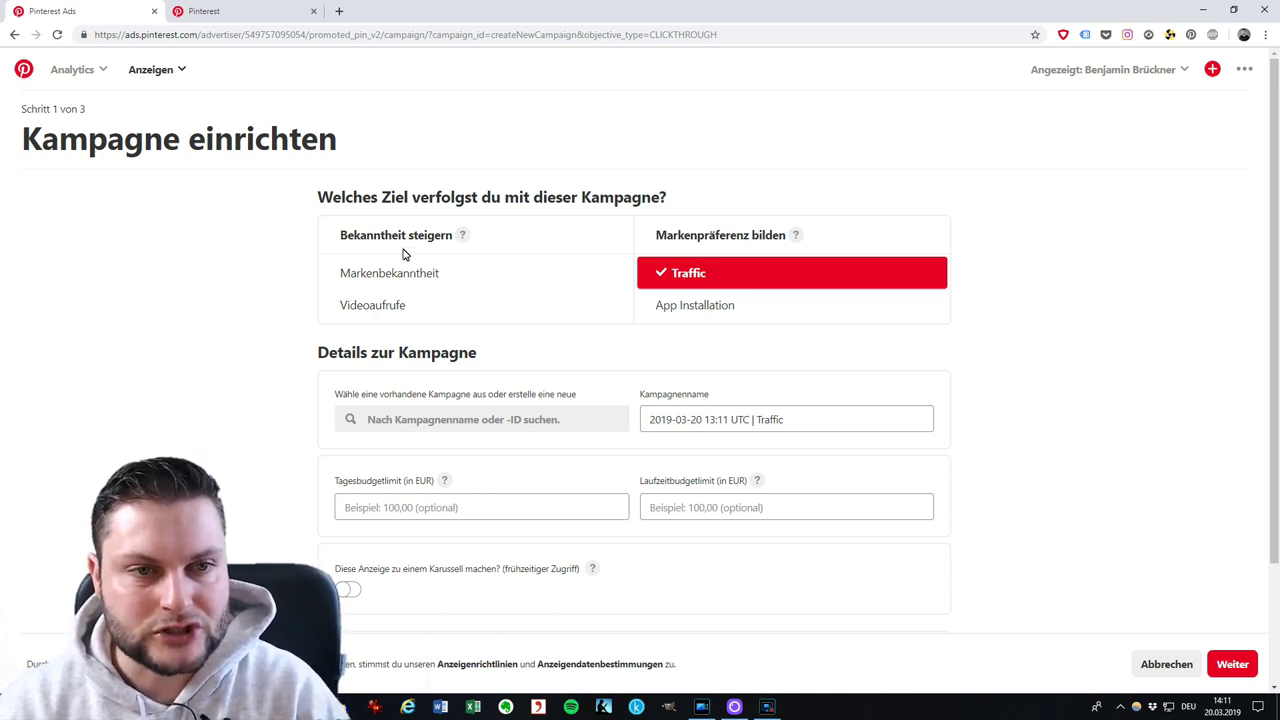
Append "Bloggen" to the end of the traffic campaign's name.
mouse_move(397, 277)
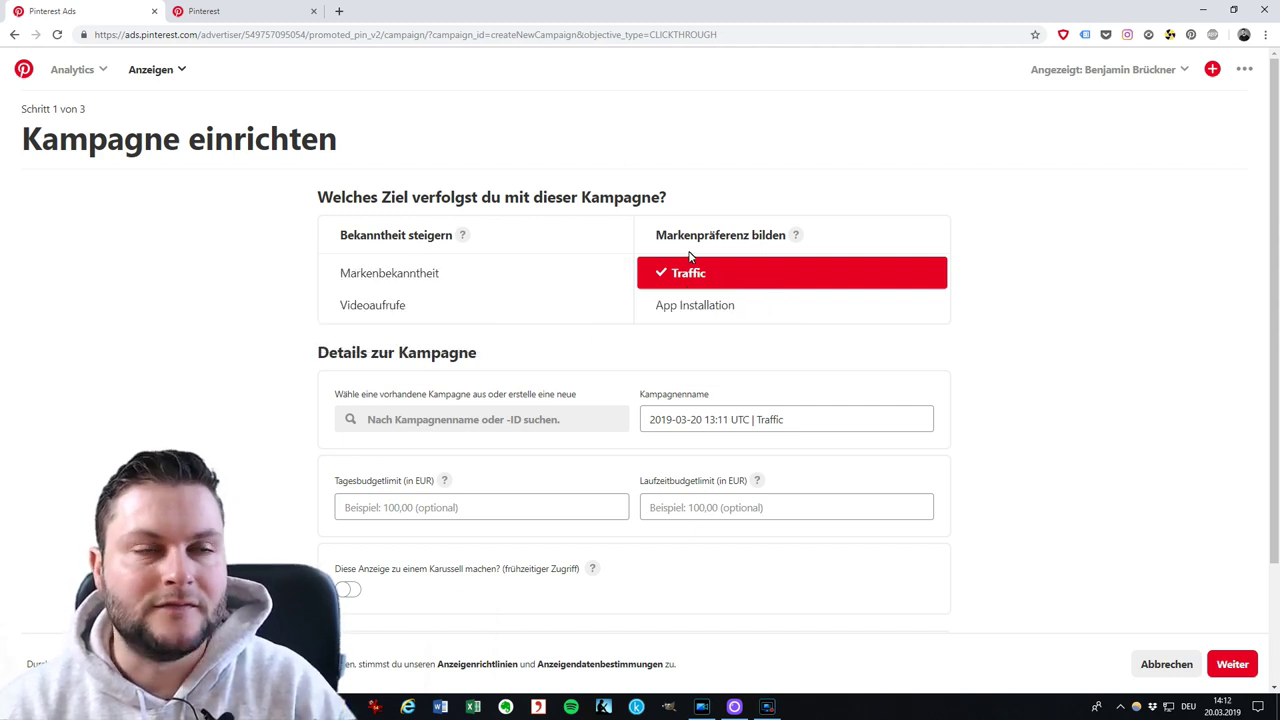
mouse_move(689, 262)
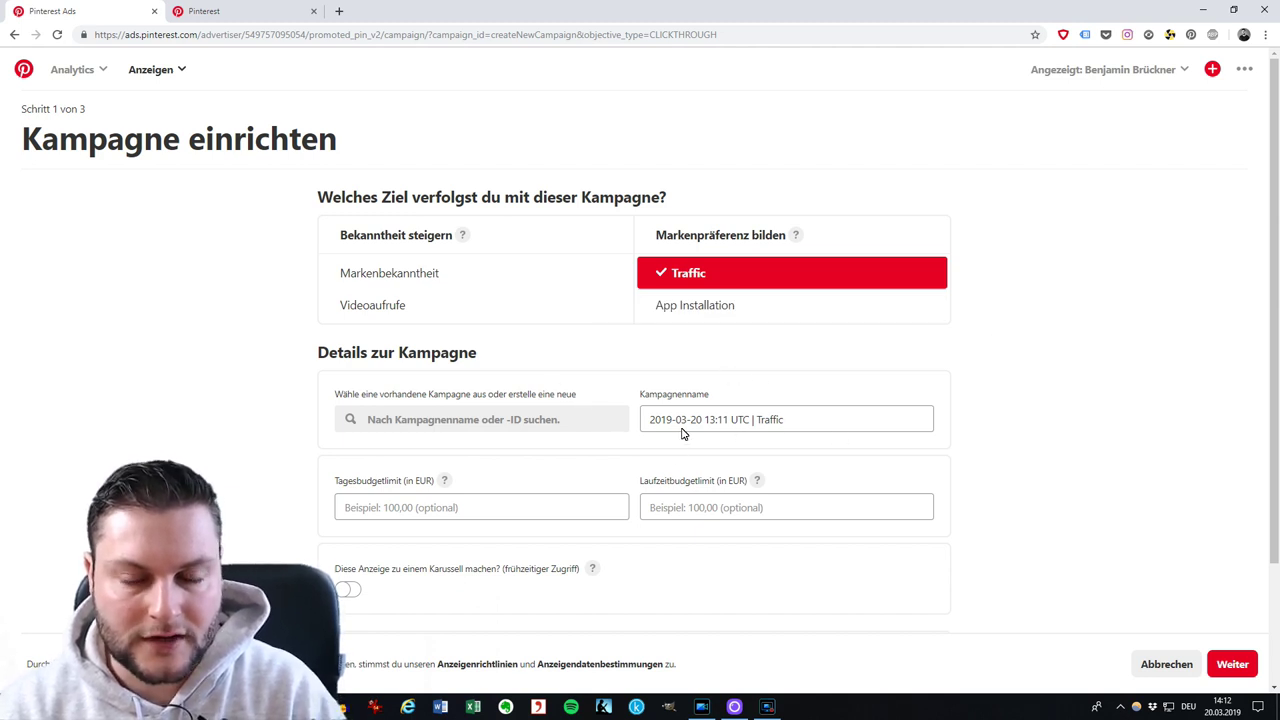
left_click(798, 430)
type("Bloggen")
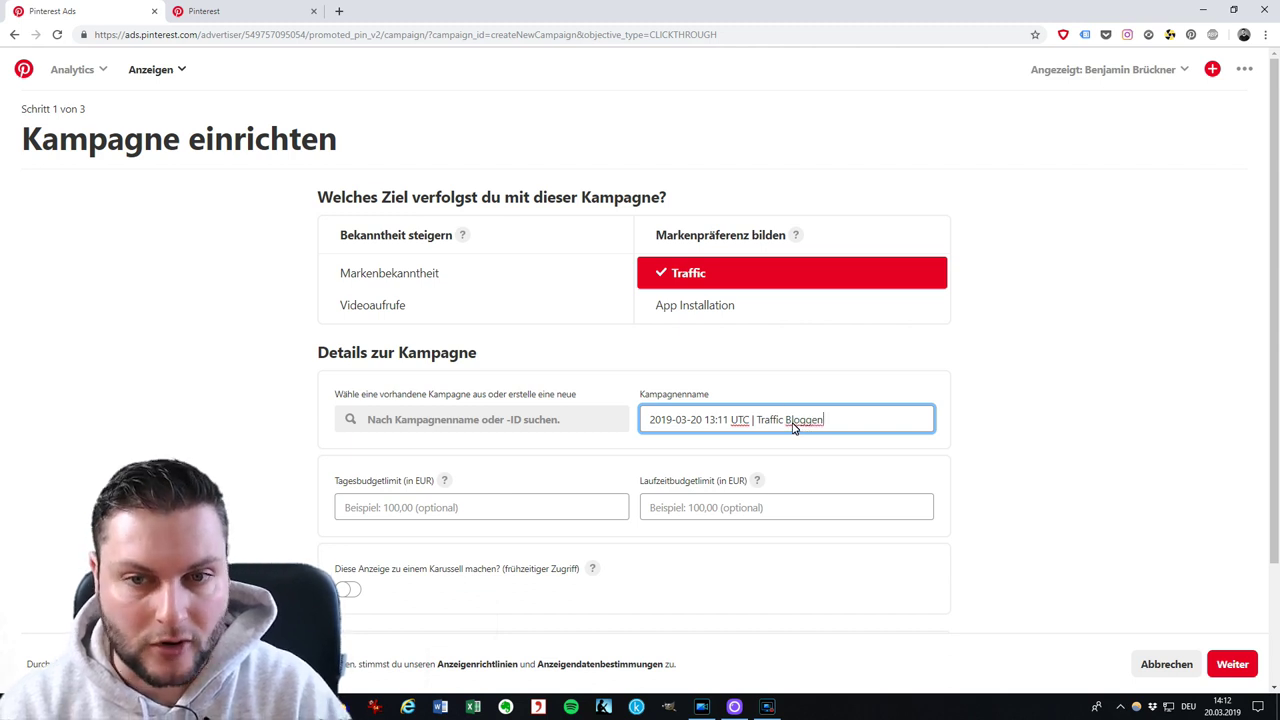
Set the campaign's lifetime budget limit to 100,00 EUR and its daily budget limit to 10,00 EUR.
scroll(606, 357, "down", 1)
left_click(669, 443)
type("100")
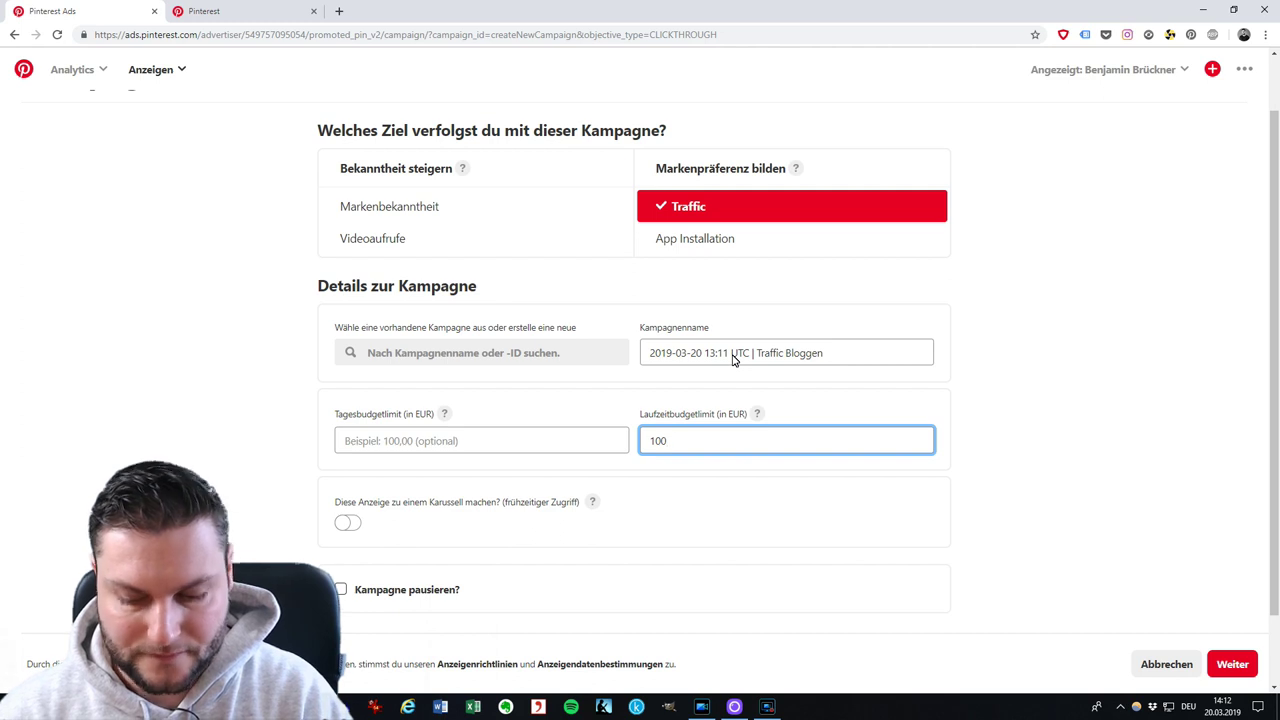
type(",00")
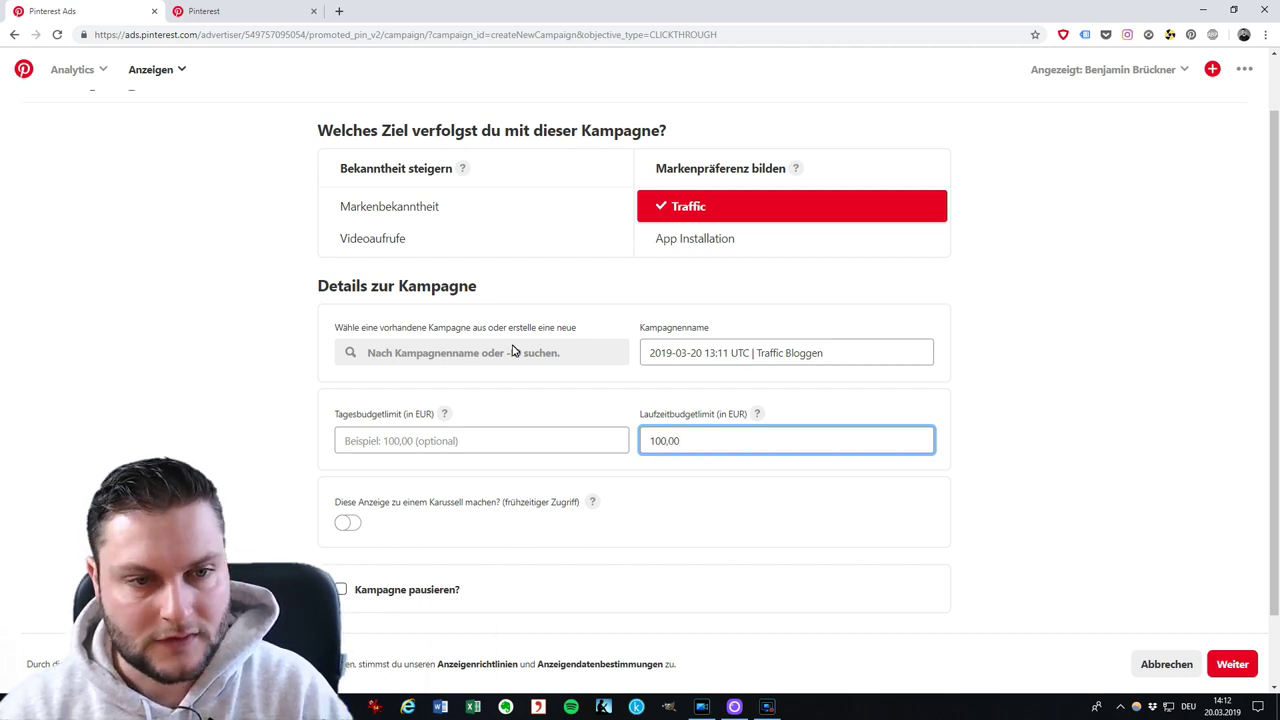
left_click(428, 444)
type("10,00")
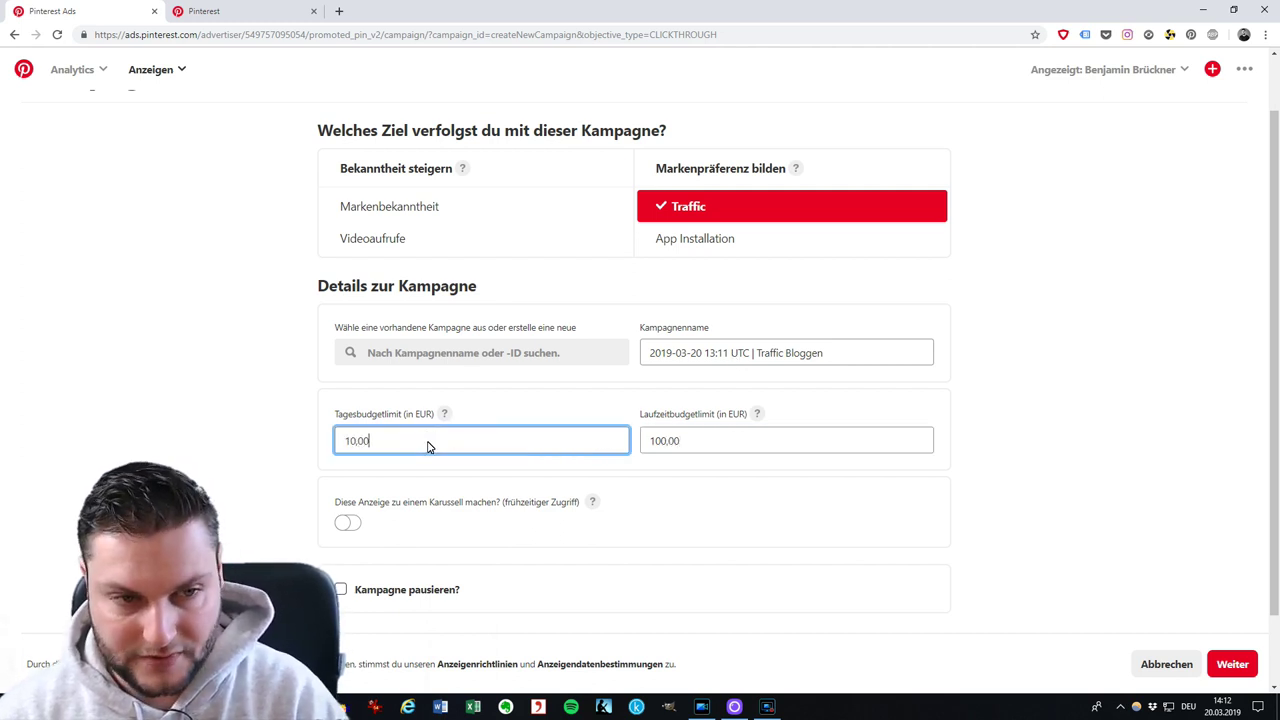
left_click(232, 395)
Review the campaign setup and continue to the ad group details.
scroll(214, 391, "down", 1)
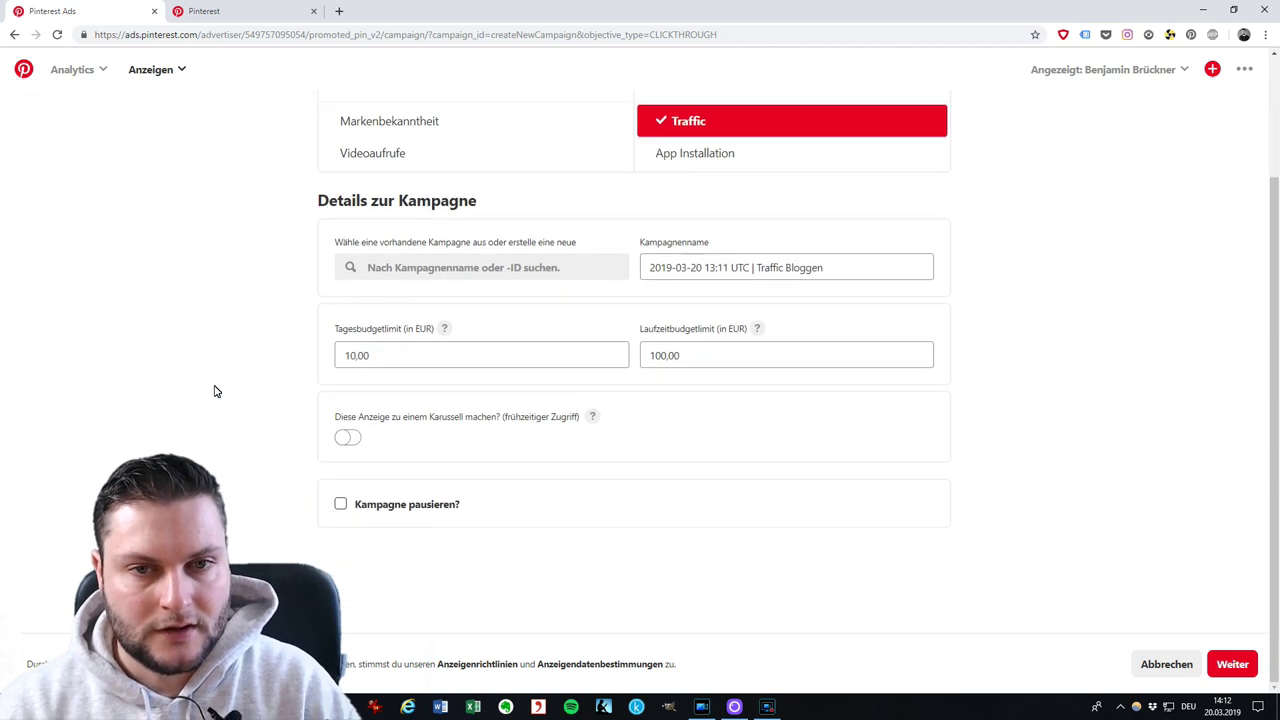
scroll(214, 391, "up", 1)
scroll(214, 391, "down", 1)
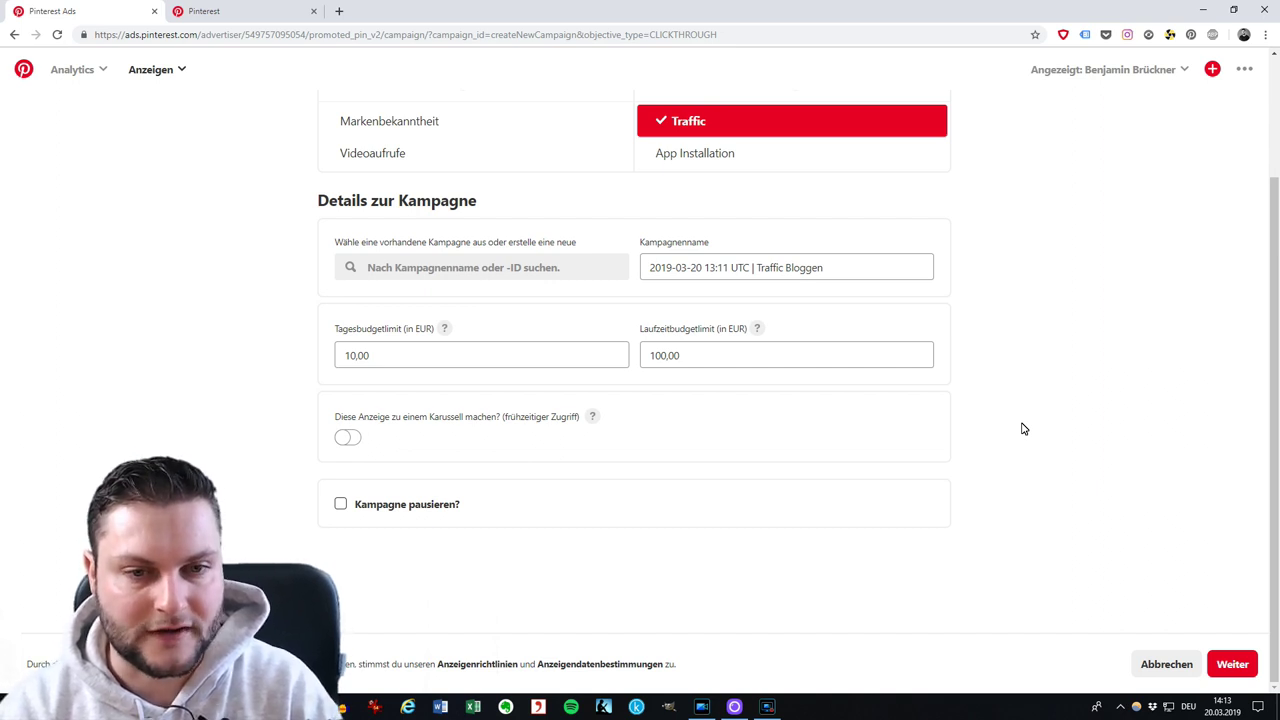
left_click(1232, 664)
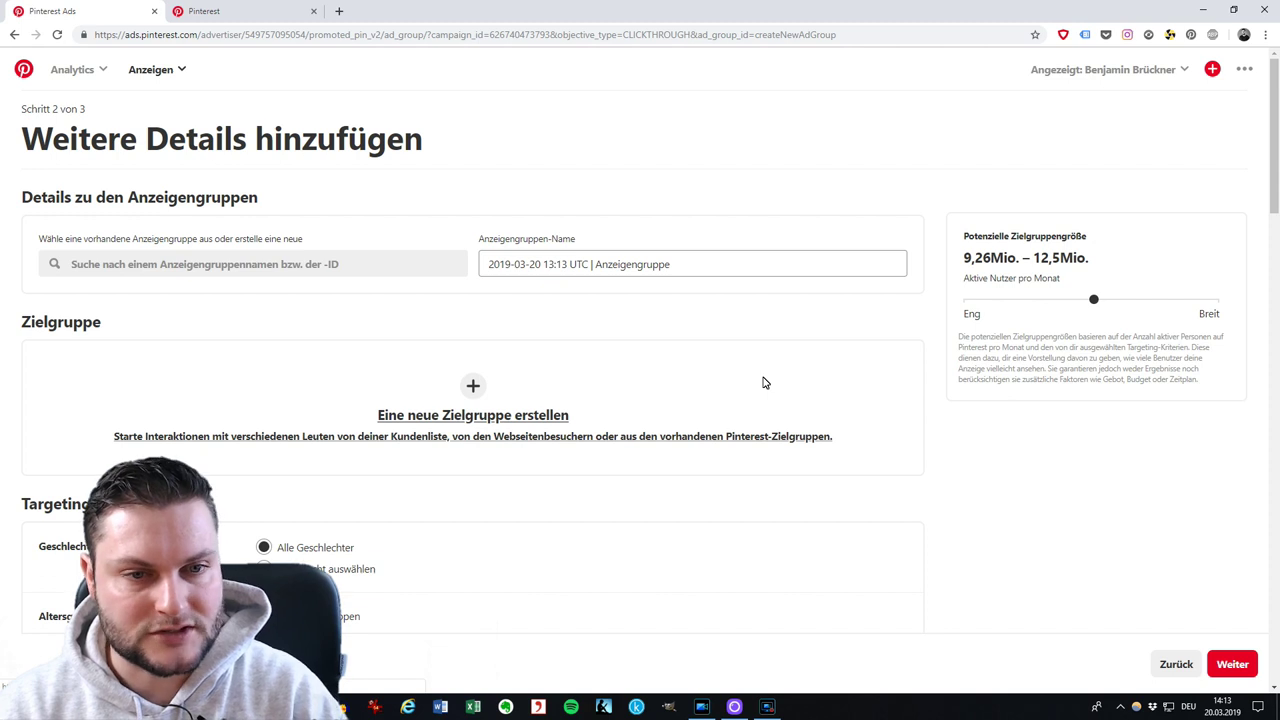
Restrict the ad group's location targeting to Austria and Germany.
scroll(420, 394, "down", 2)
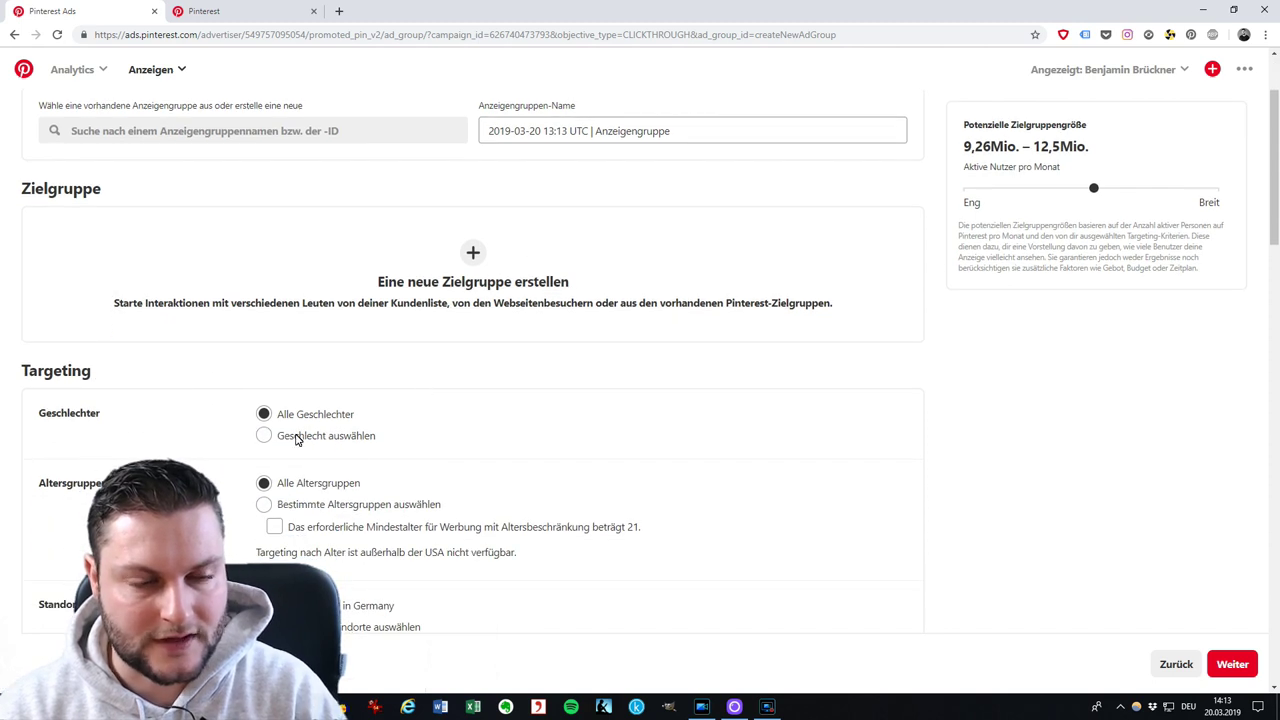
scroll(343, 440, "down", 1)
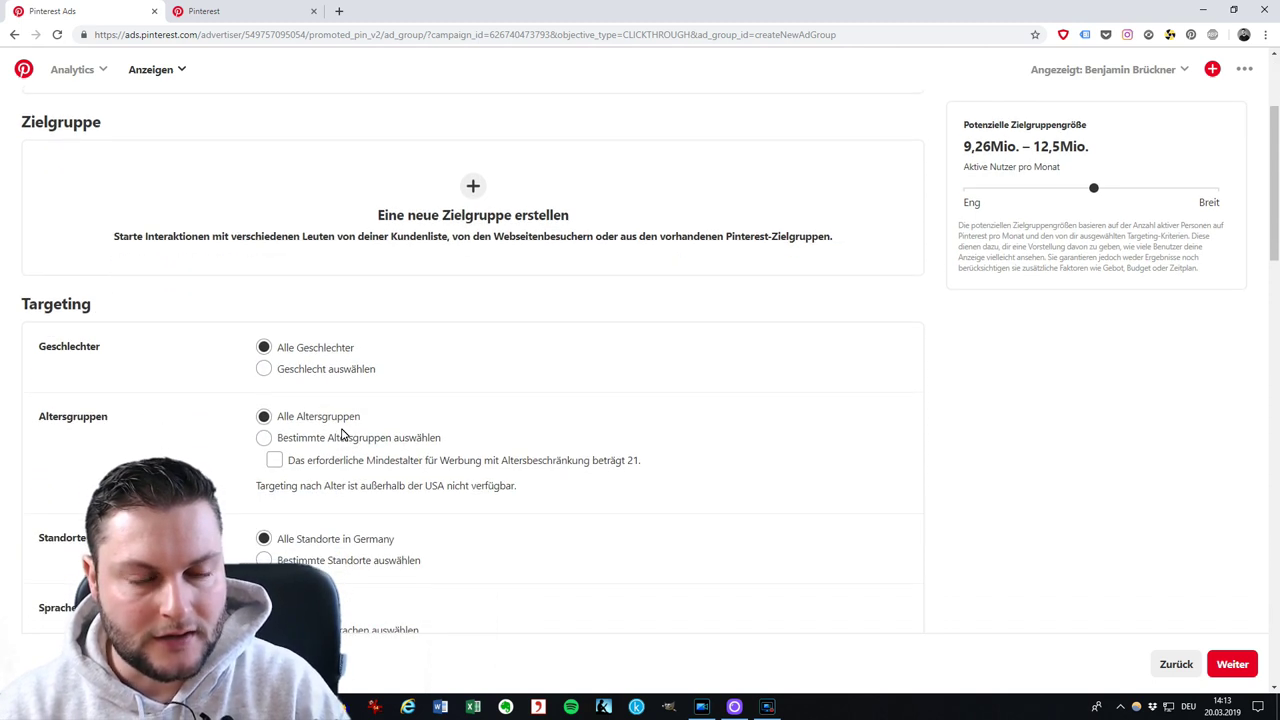
scroll(340, 430, "down", 1)
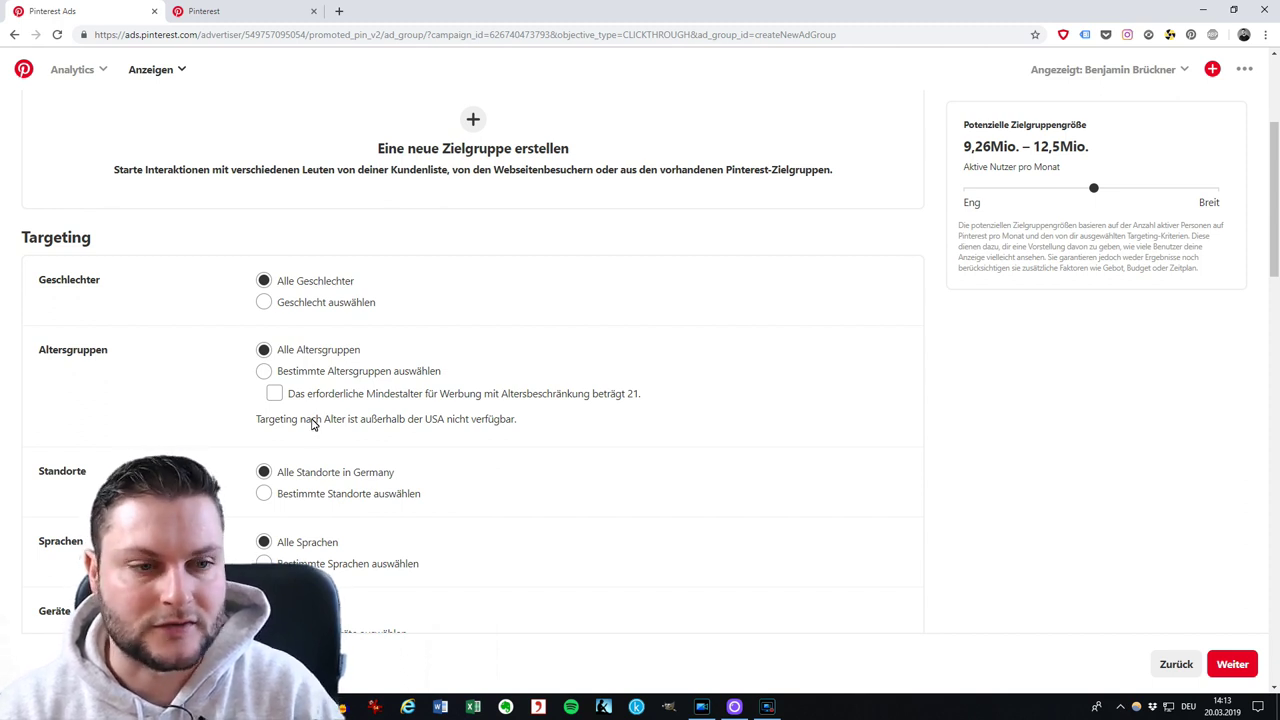
scroll(311, 423, "down", 1)
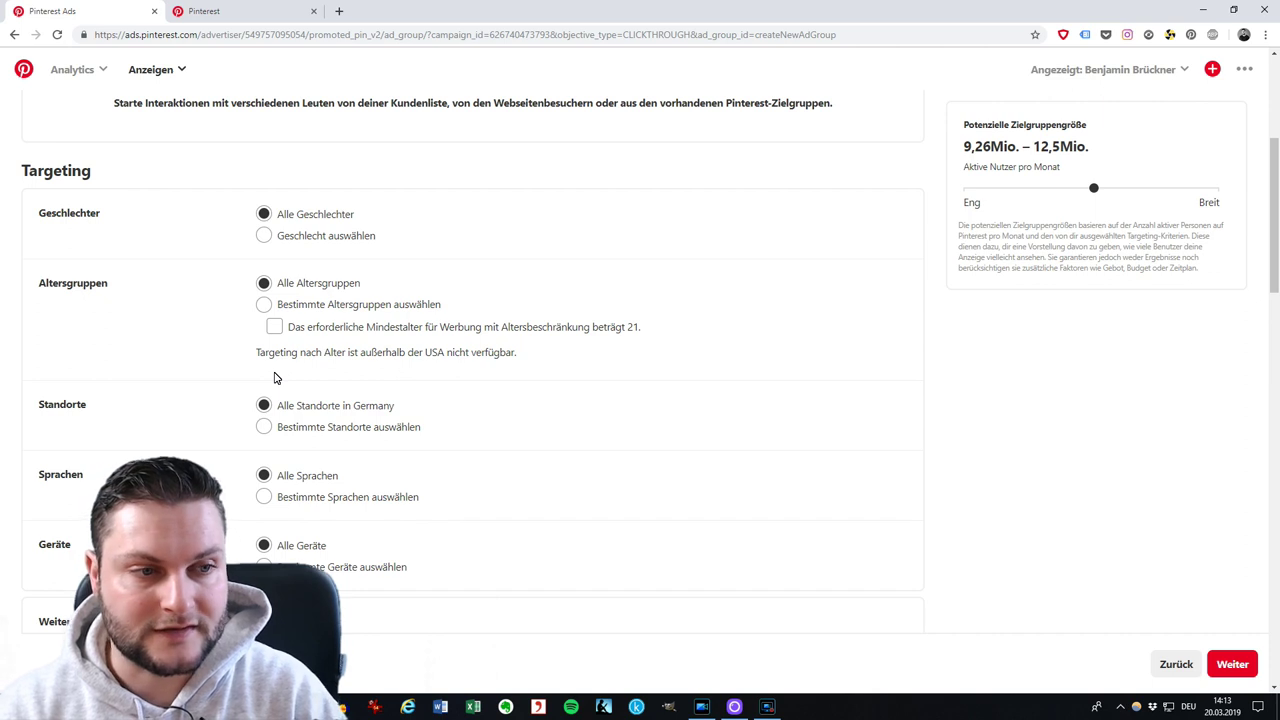
left_click(263, 427)
scroll(214, 402, "down", 3)
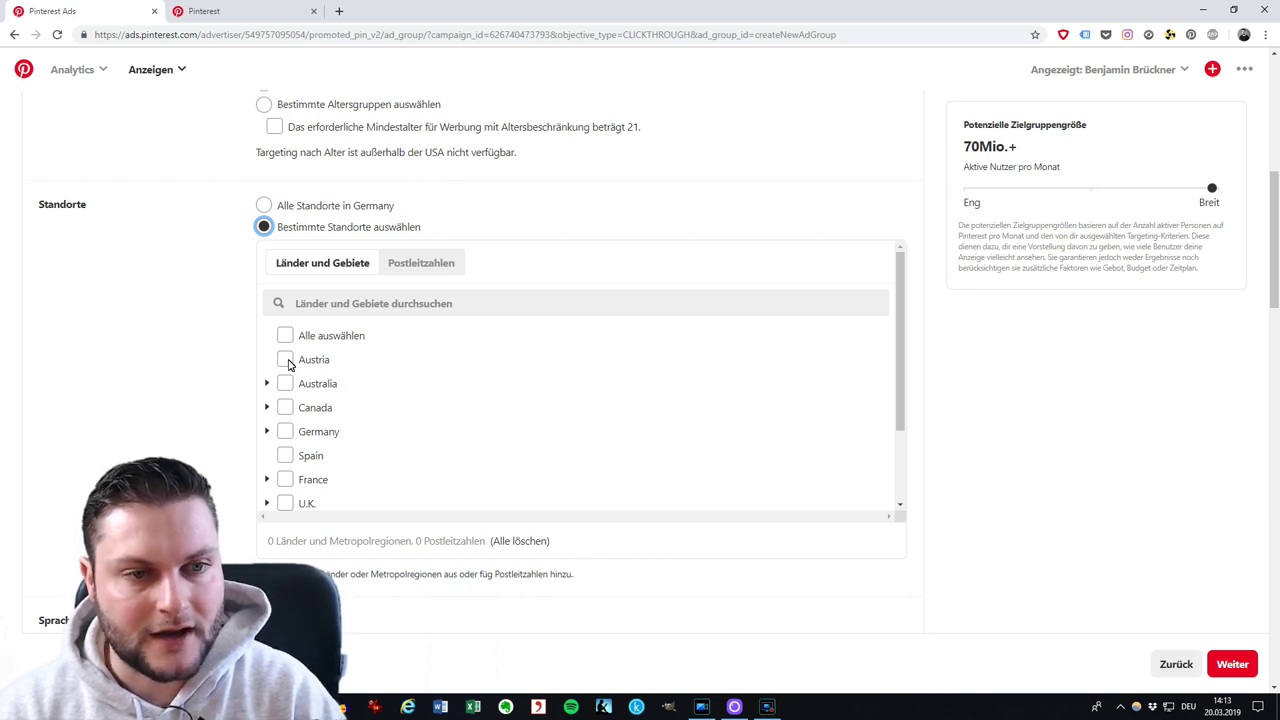
left_click(286, 360)
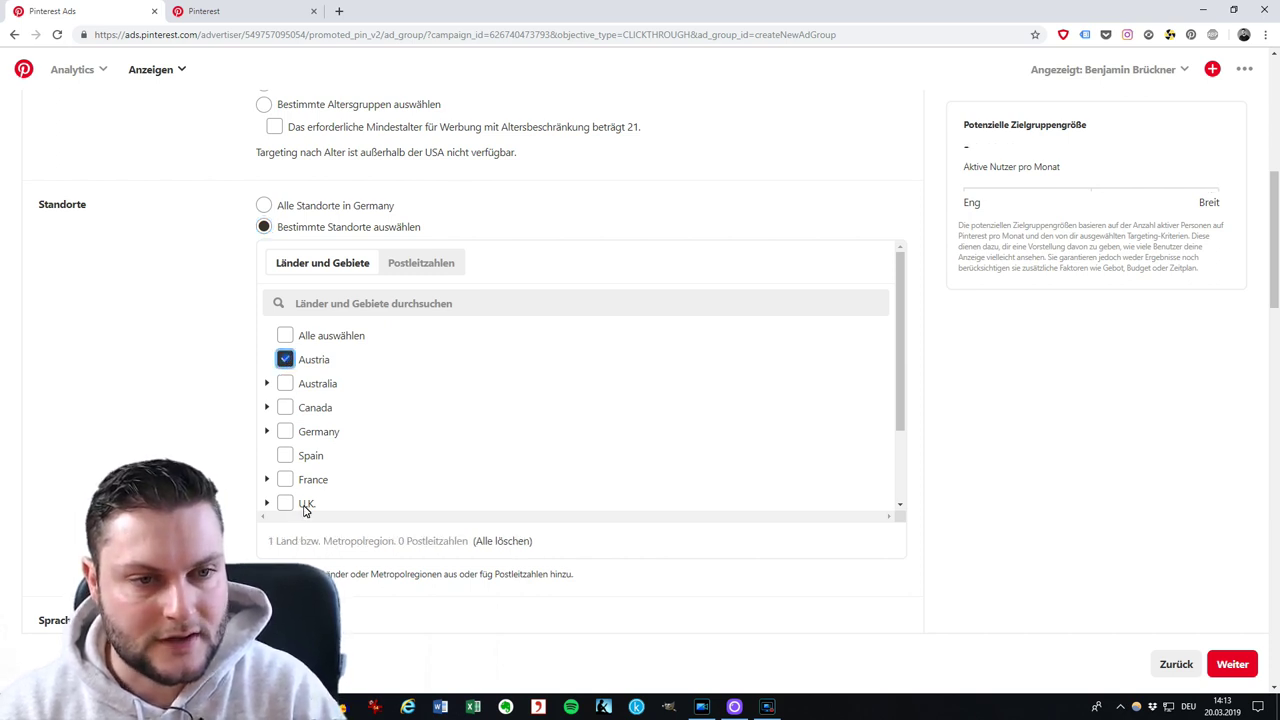
left_click(285, 432)
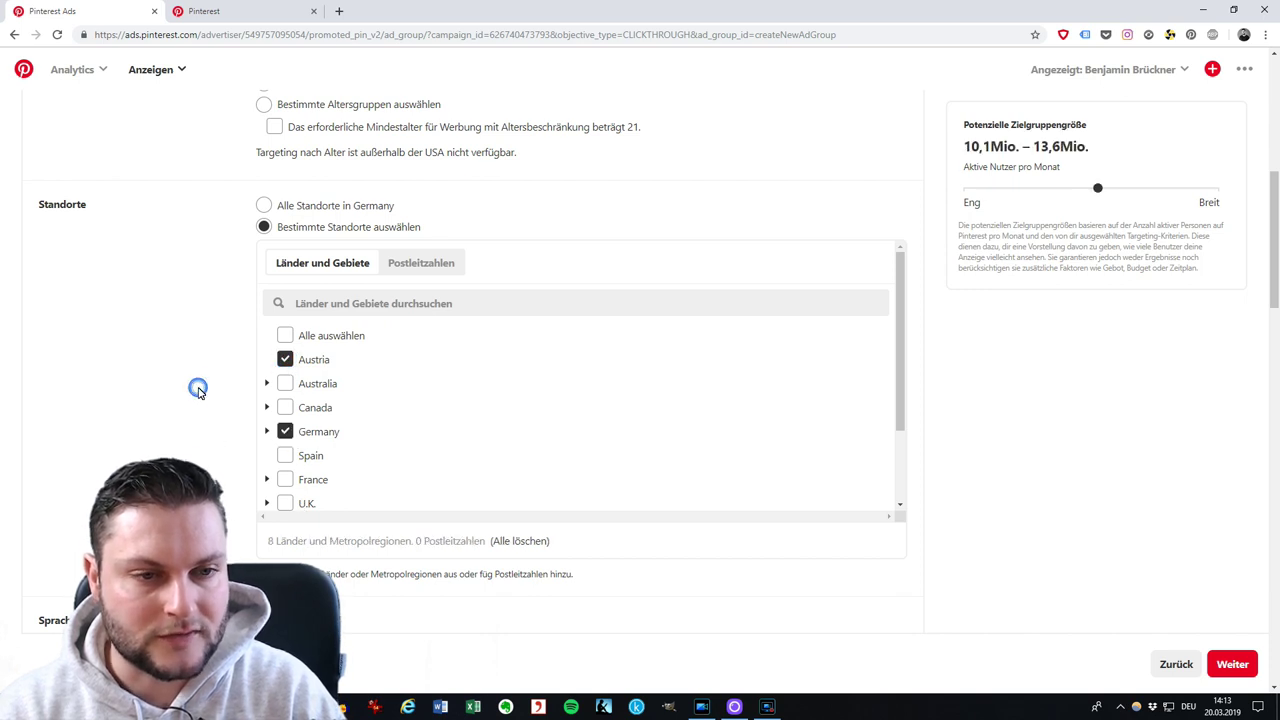
scroll(434, 464, "down", 1)
scroll(434, 464, "up", 1)
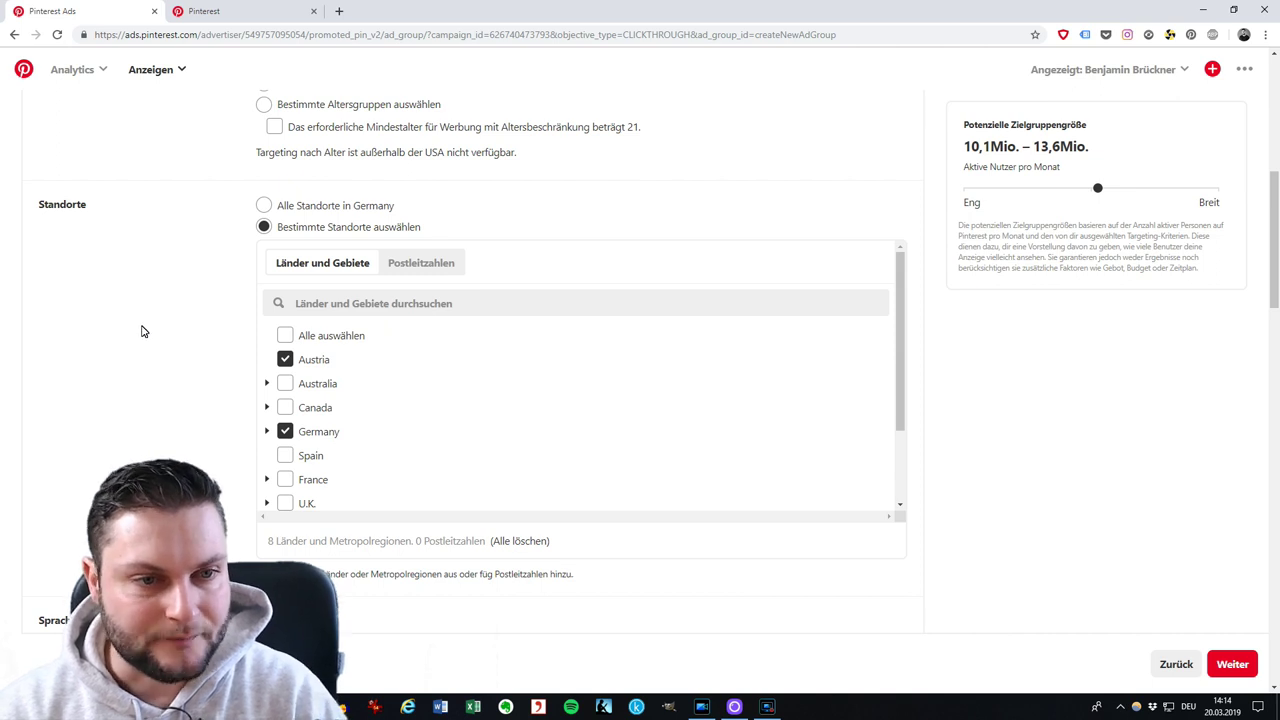
Switch the ad group's device targeting from all devices to a specific selection of devices.
scroll(154, 340, "down", 1)
scroll(155, 340, "down", 3)
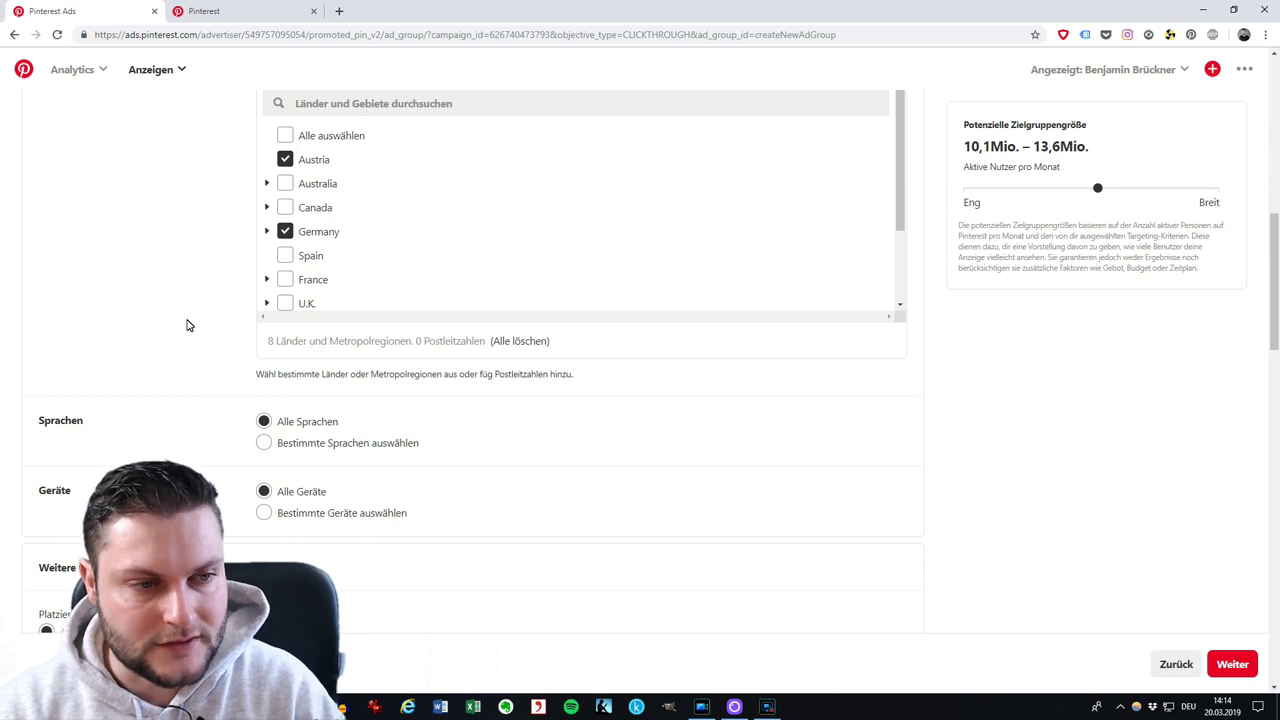
scroll(187, 324, "down", 1)
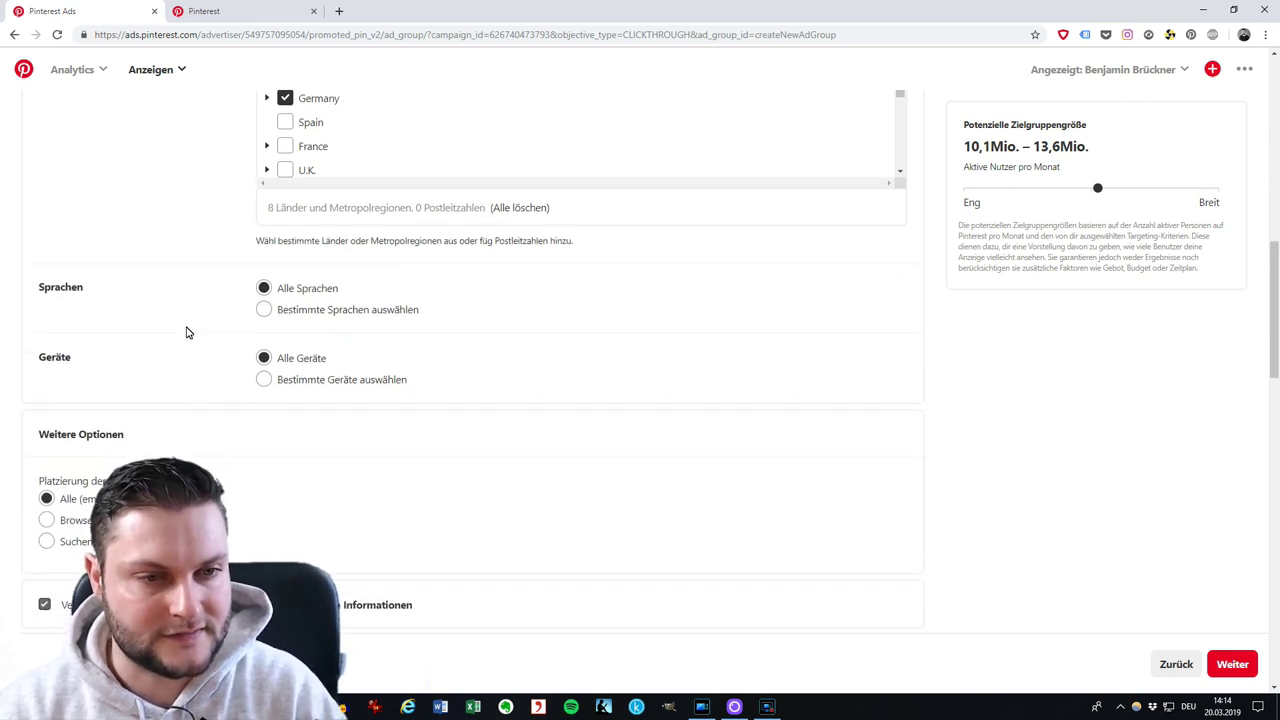
left_click(268, 381)
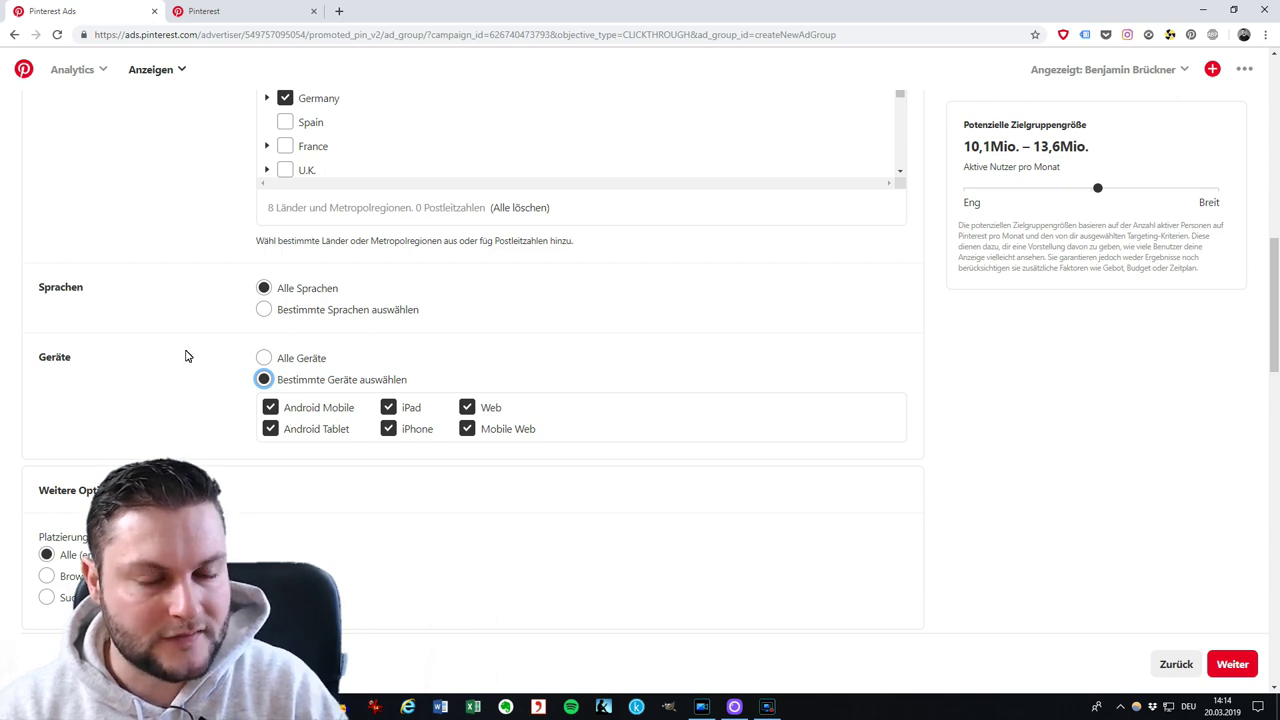
Look through the ad group's placement, targeting expansion and interest options.
scroll(177, 349, "down", 1)
scroll(177, 349, "down", 2)
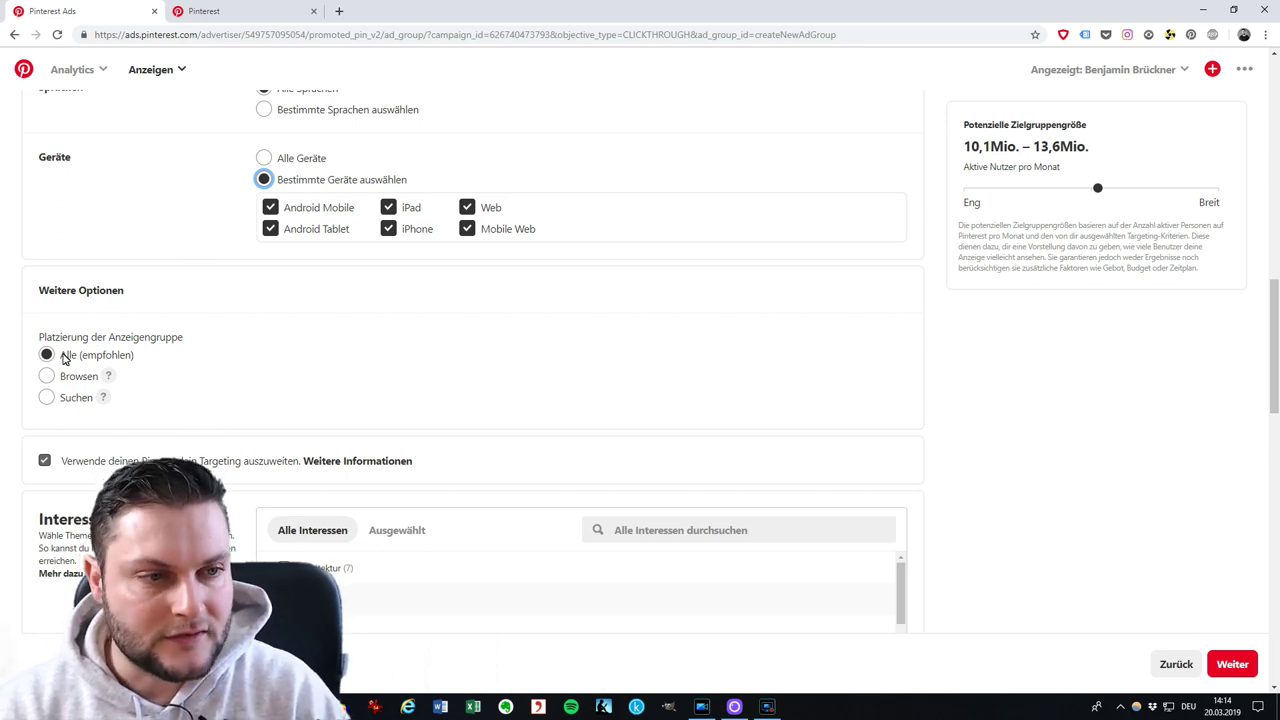
scroll(329, 384, "down", 1)
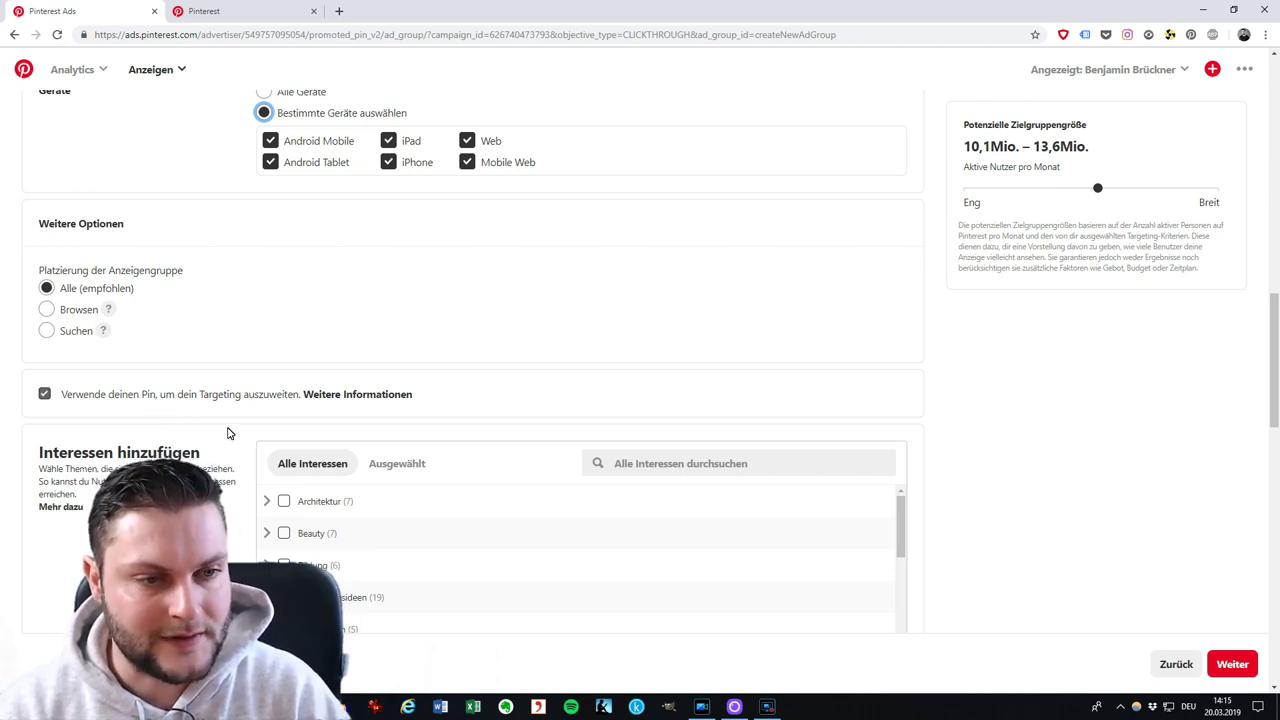
scroll(227, 432, "down", 2)
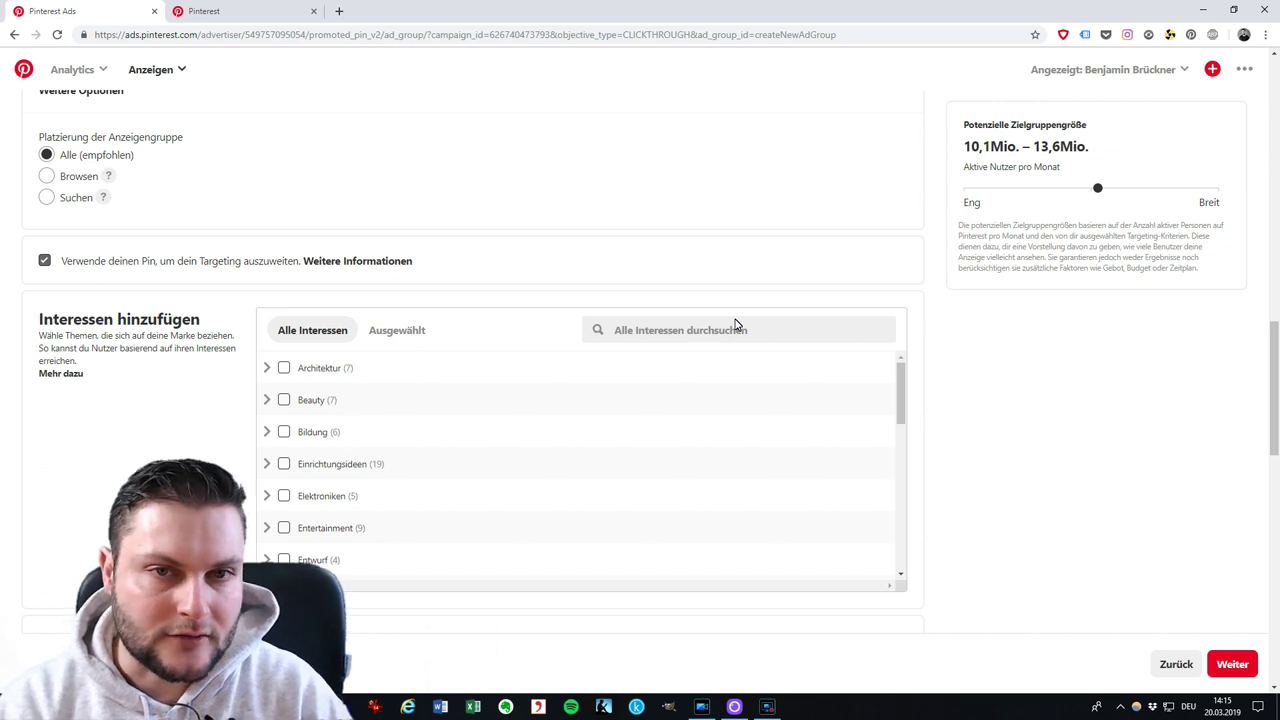
scroll(720, 400, "down", 3)
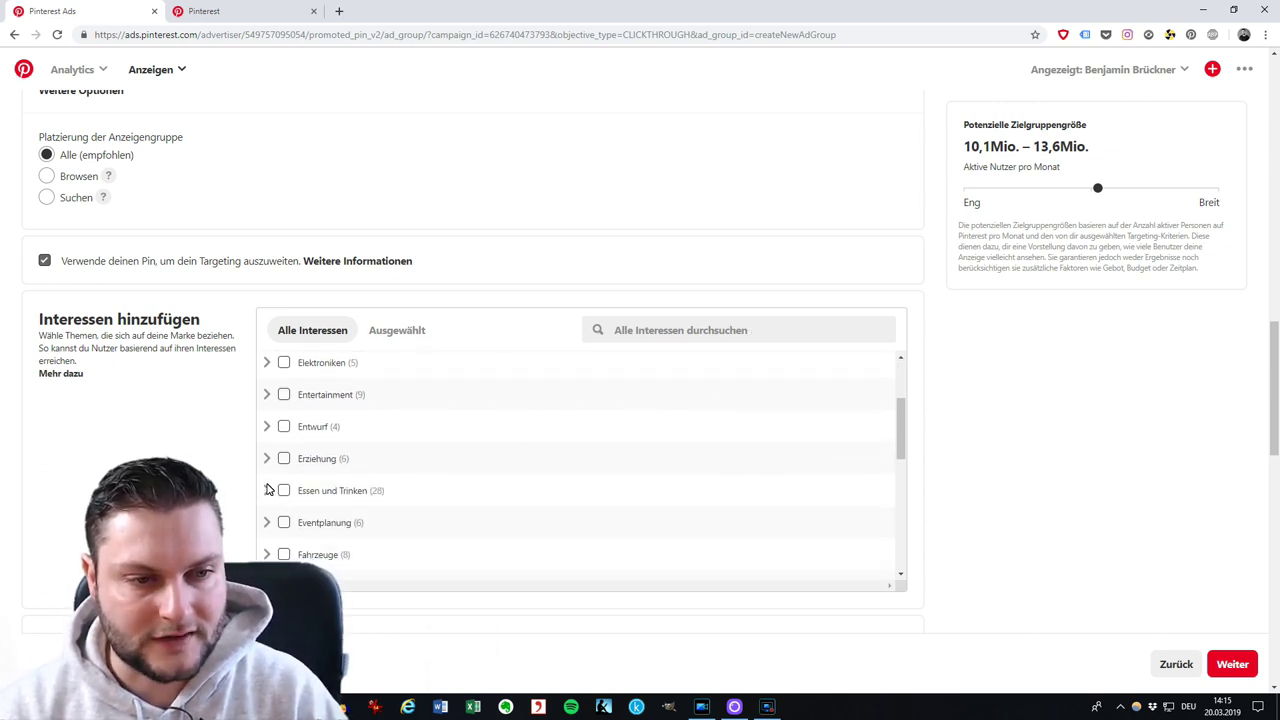
scroll(270, 435, "down", 3)
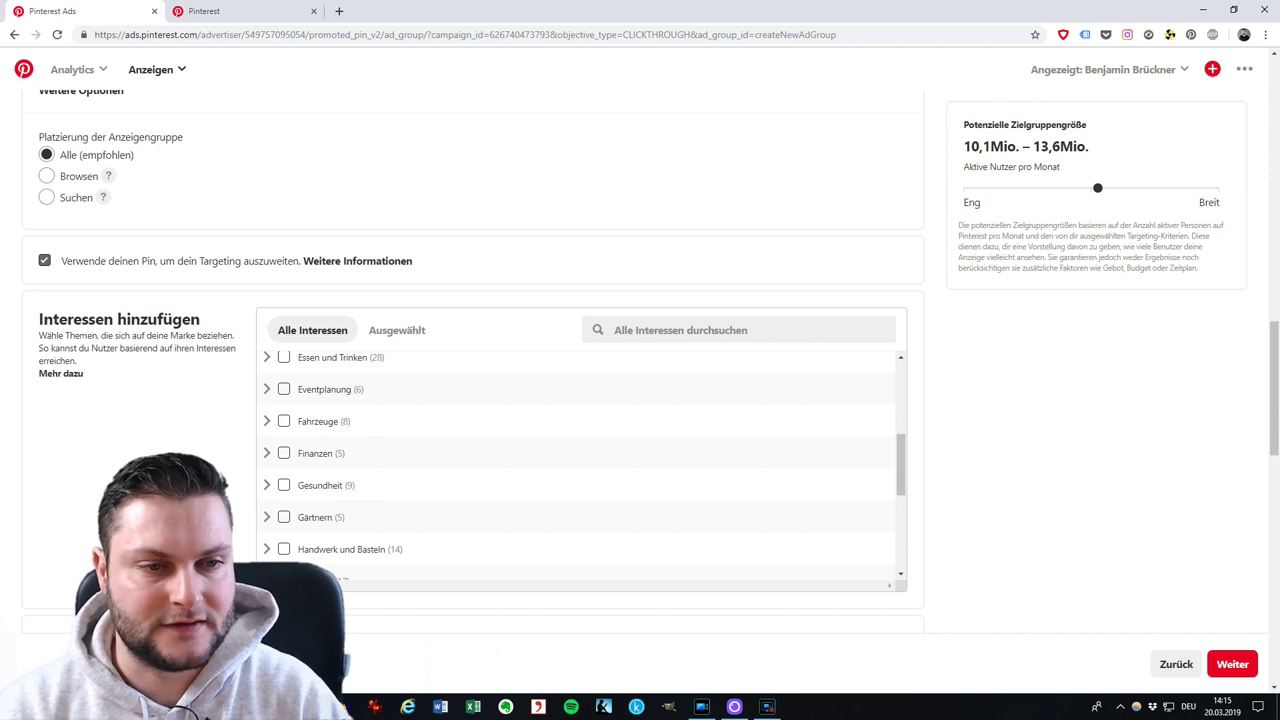
scroll(178, 458, "down", 3)
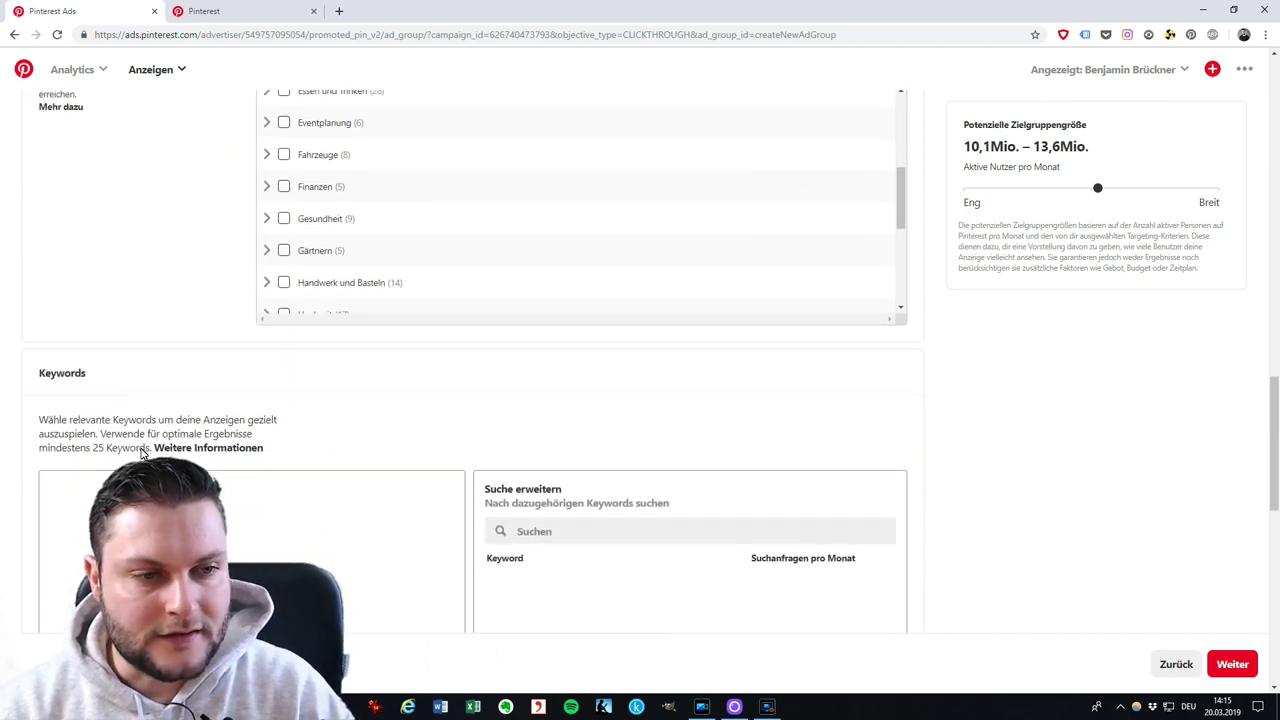
scroll(318, 431, "down", 2)
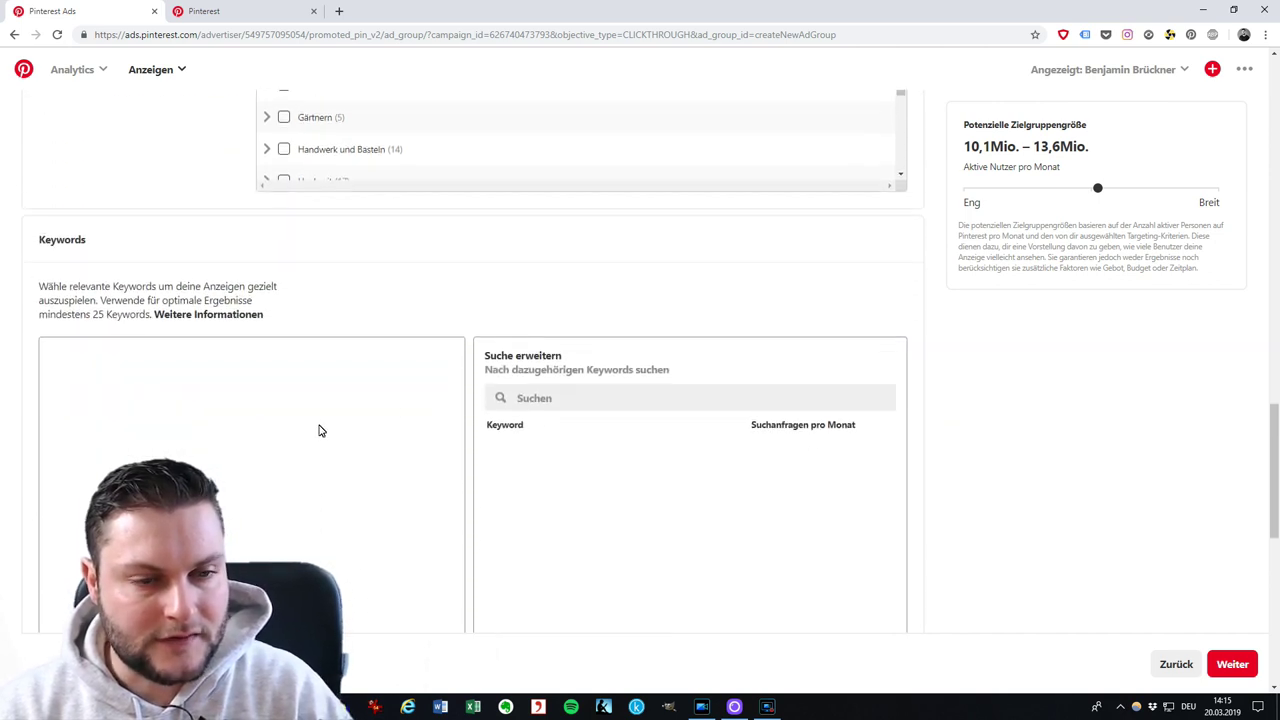
Add the targeting keywords "Bloggen" and "Content Marketing" to the ad group.
left_click(342, 376)
type("Bloggen")
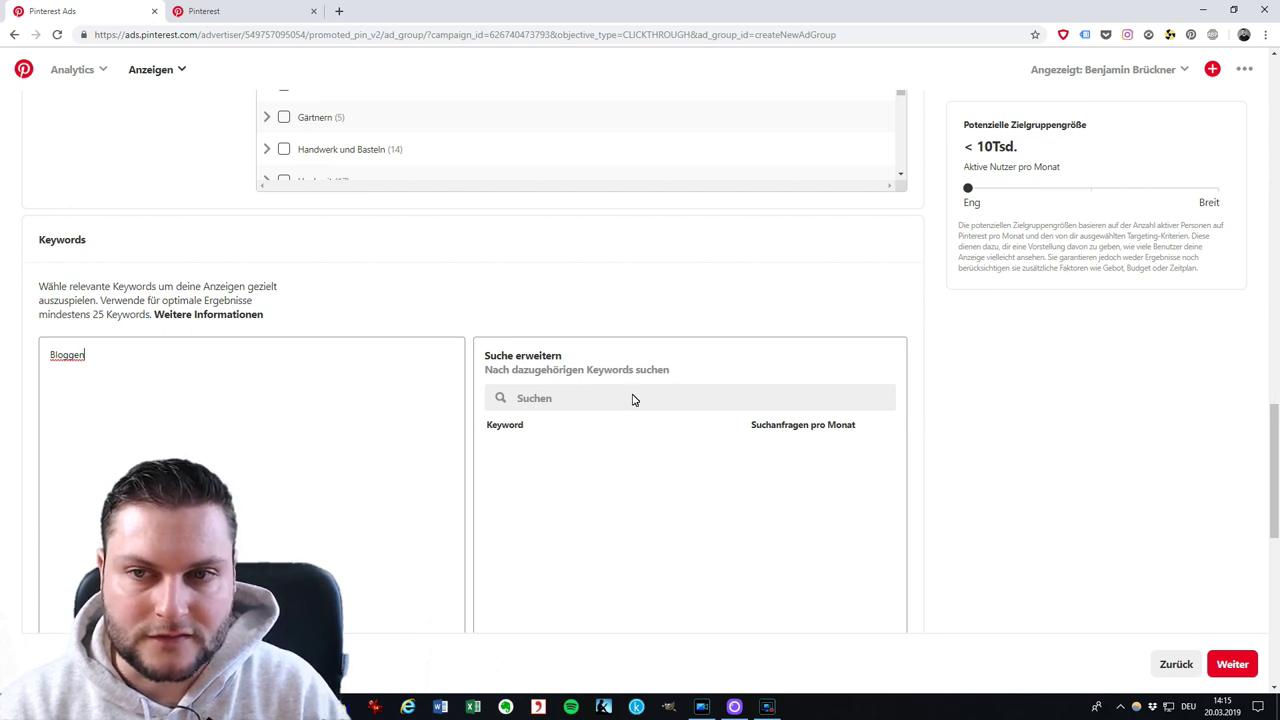
type(", C")
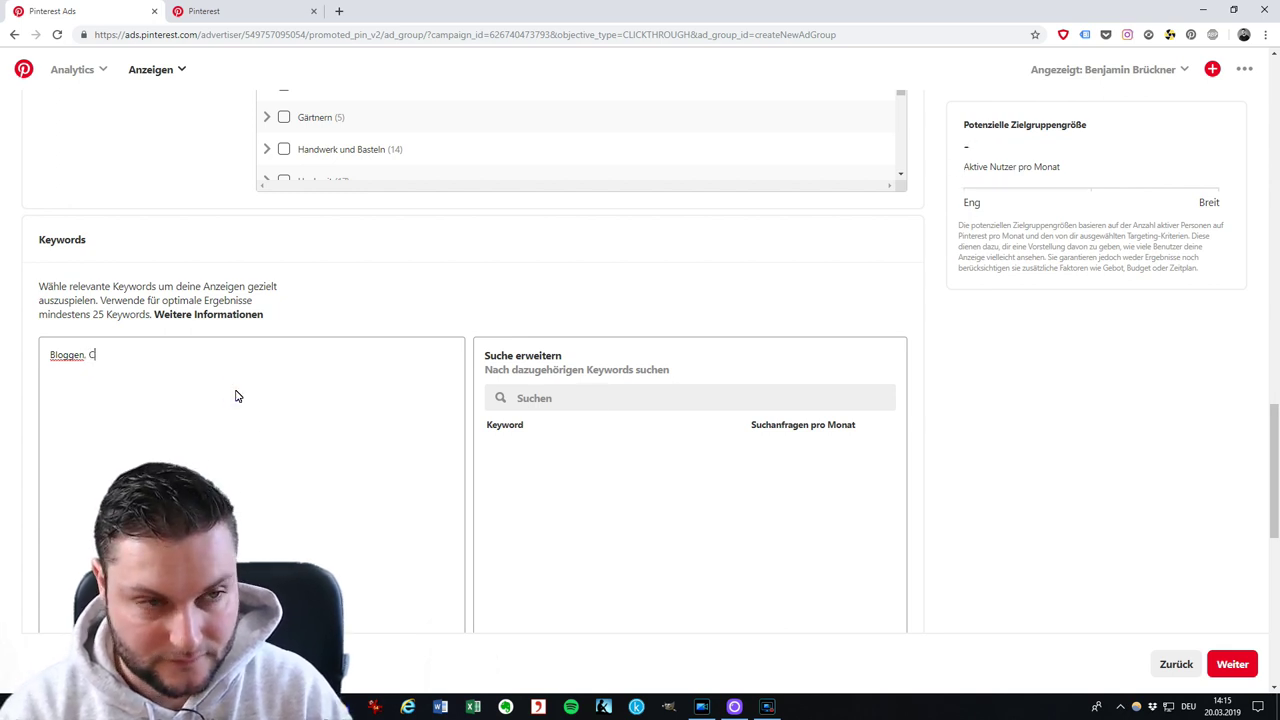
type("ontent Marketi")
type("ng")
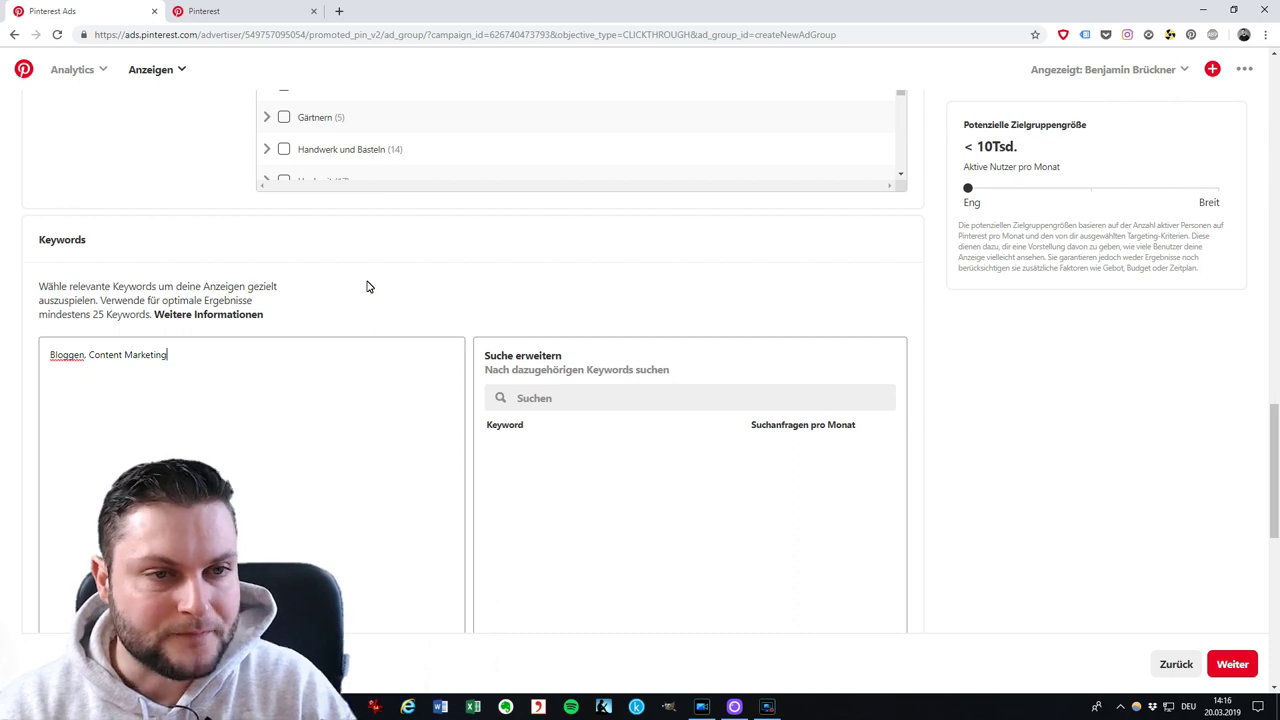
scroll(366, 287, "up", 2)
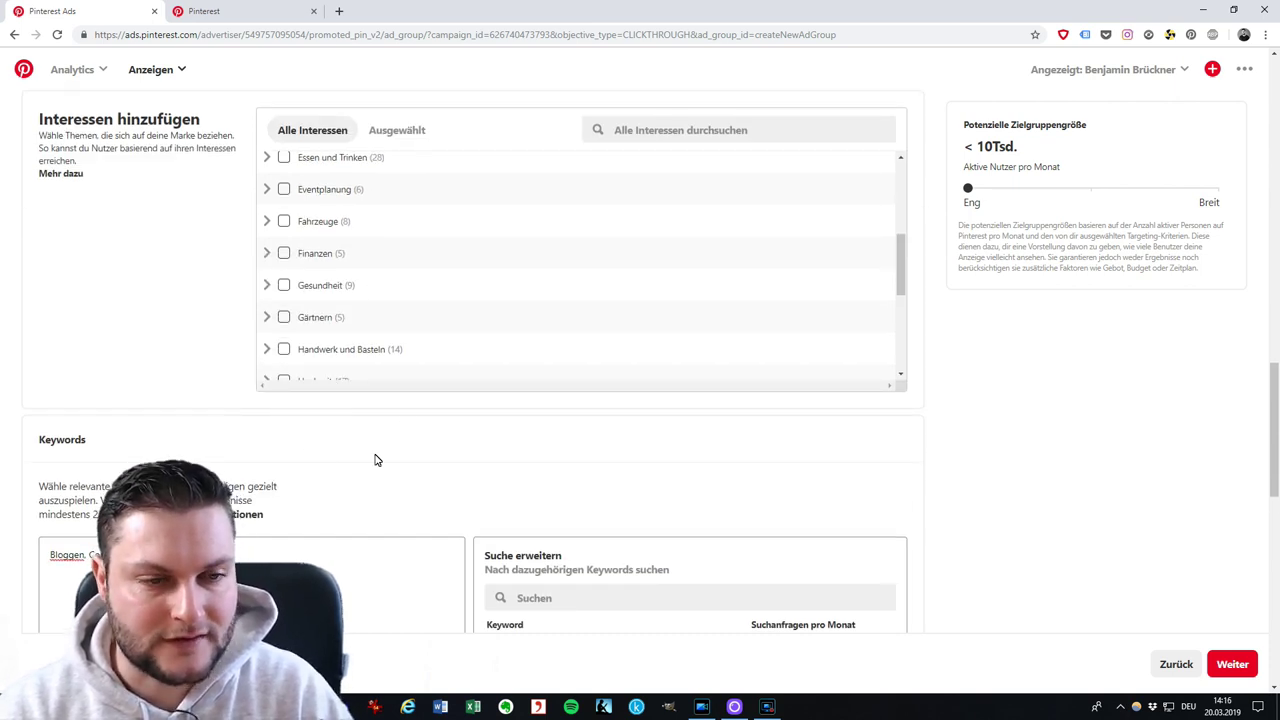
scroll(375, 460, "down", 1)
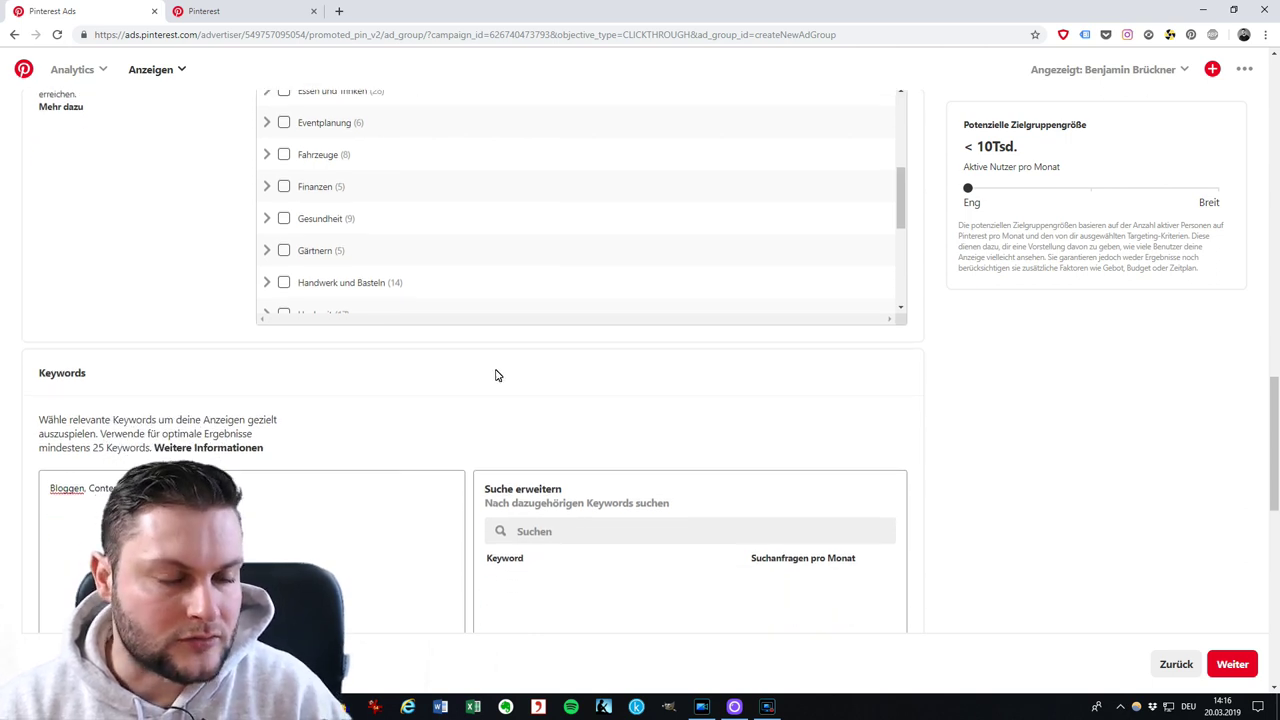
scroll(495, 375, "down", 1)
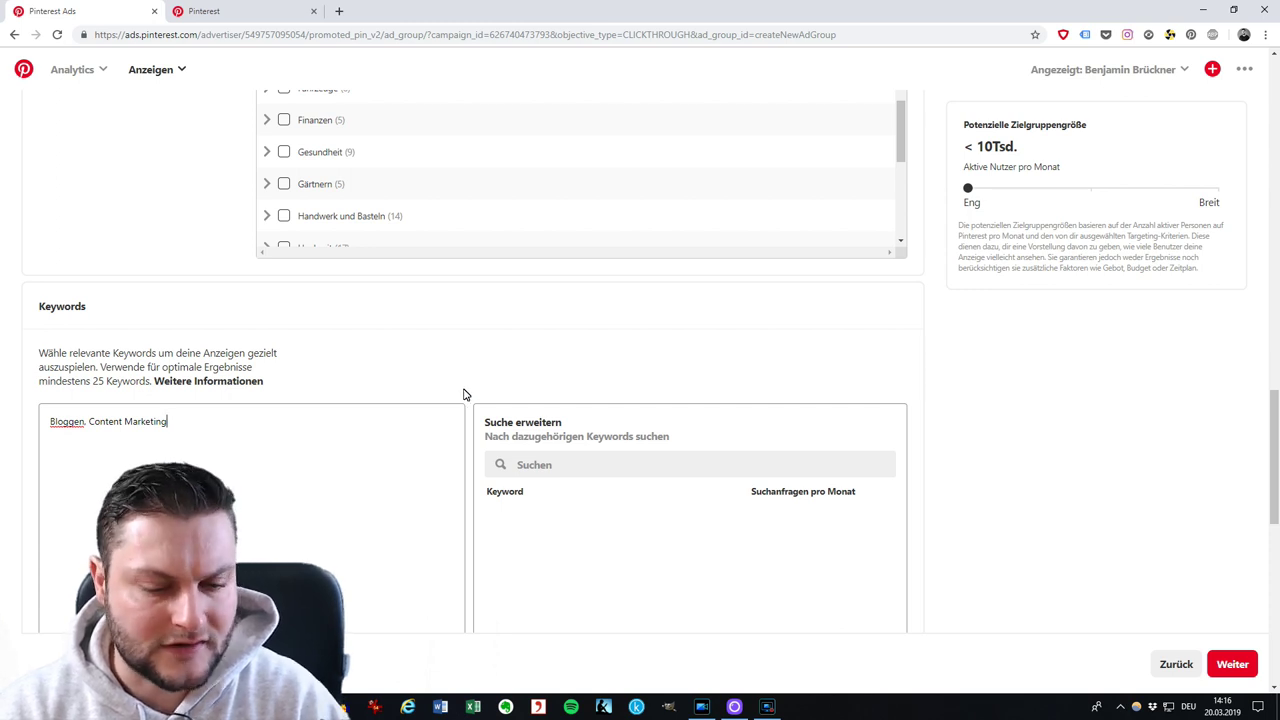
Set the ad group's start time to 15:00 UTC and its end date to 30.03.2019.
scroll(463, 394, "down", 6)
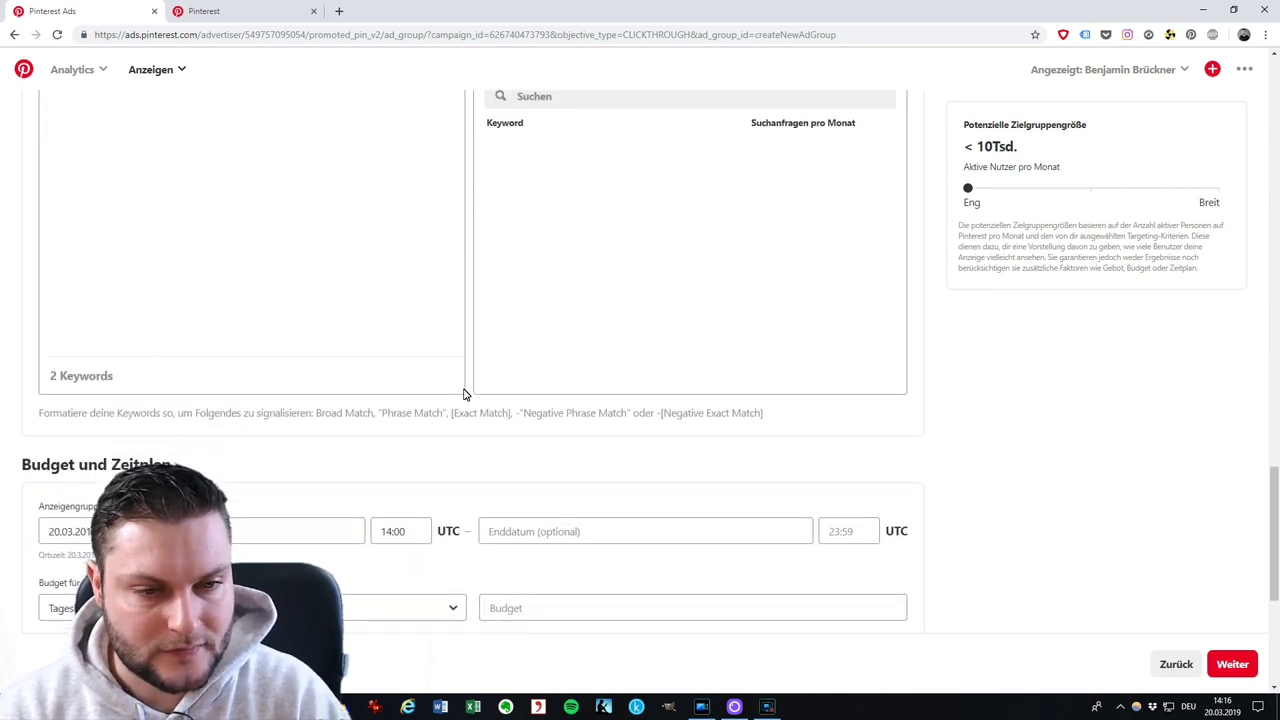
scroll(463, 394, "down", 2)
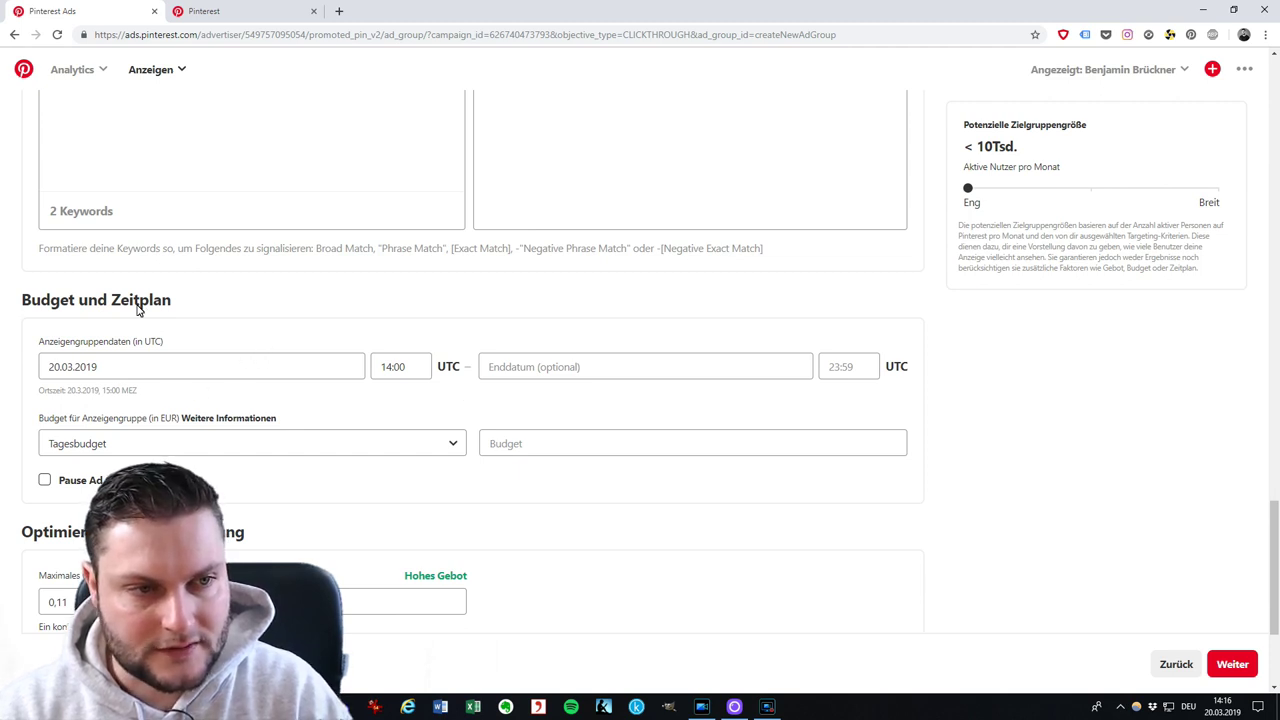
left_click(392, 364)
type("15:00")
left_click(357, 328)
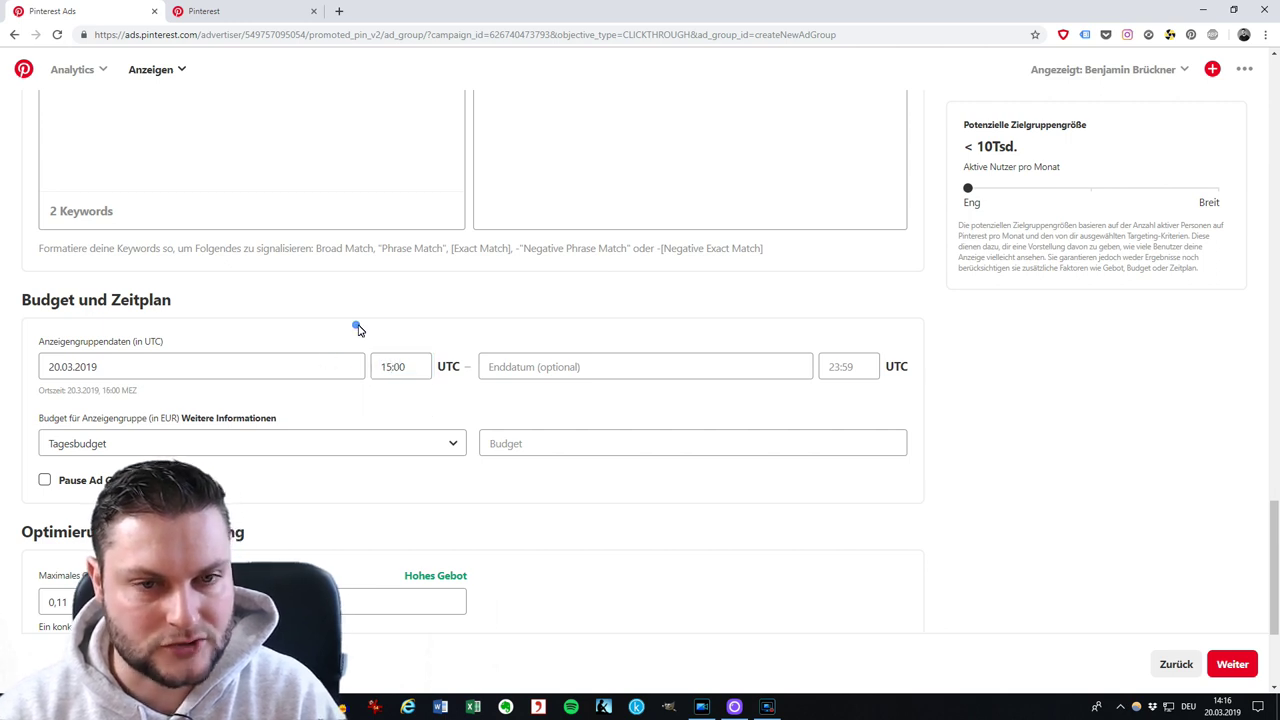
left_click(630, 372)
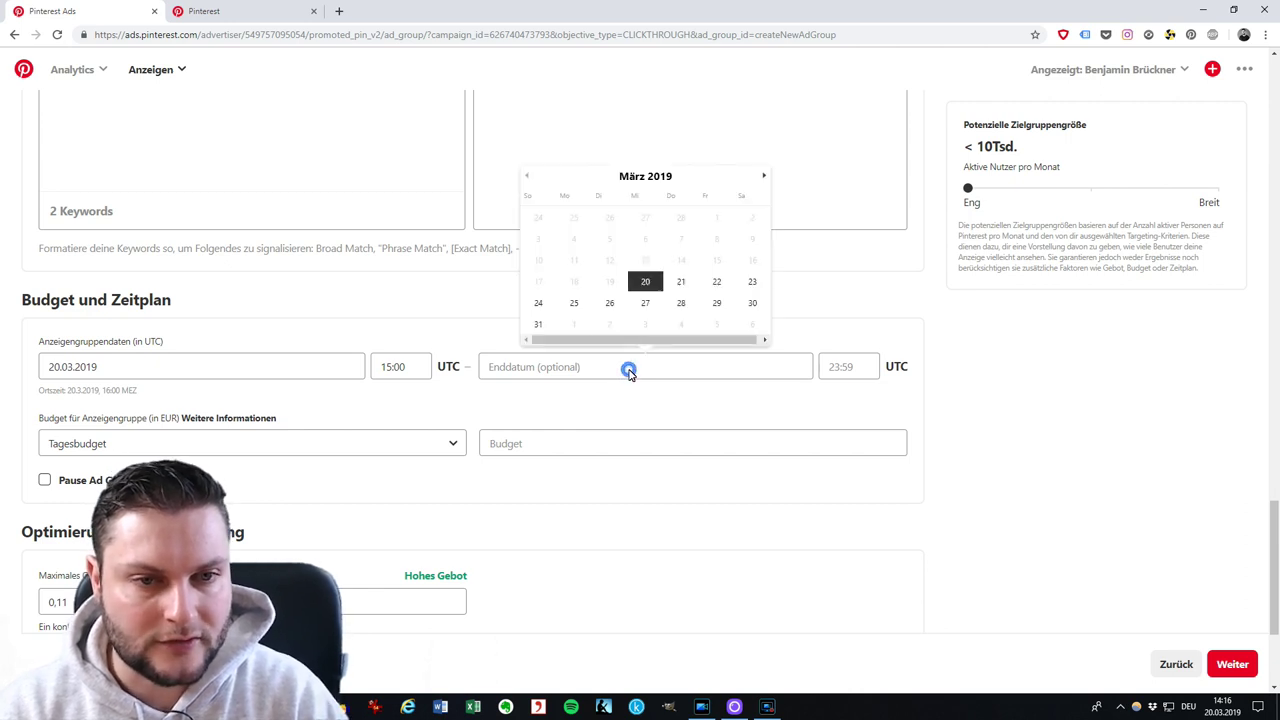
left_click(750, 303)
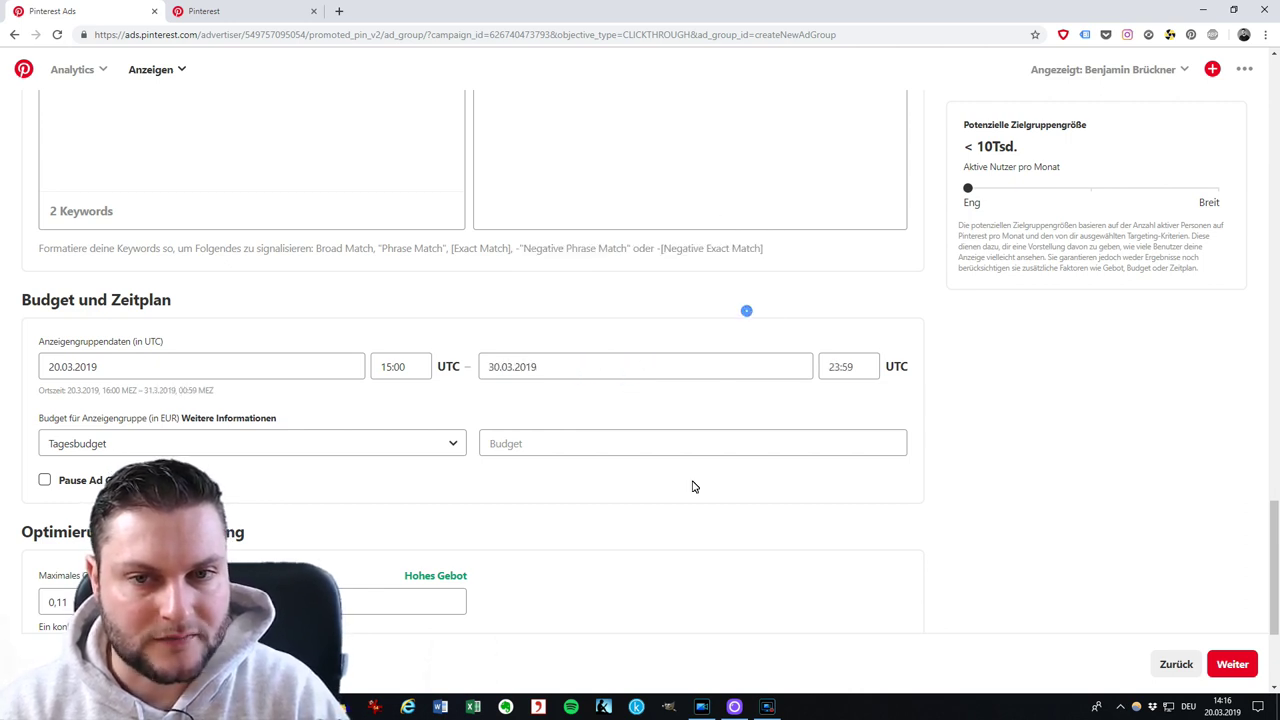
Set the ad group's daily budget to 10,00 EUR.
scroll(690, 418, "down", 1)
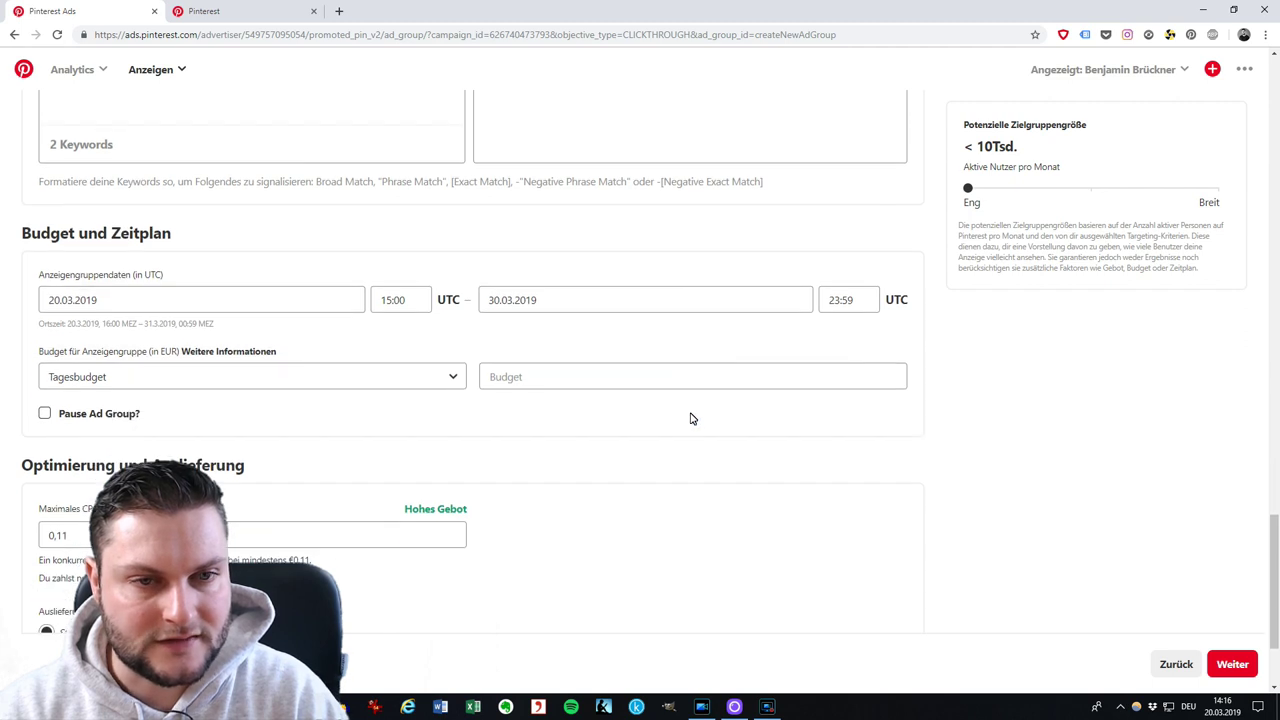
left_click(588, 378)
type("10.00")
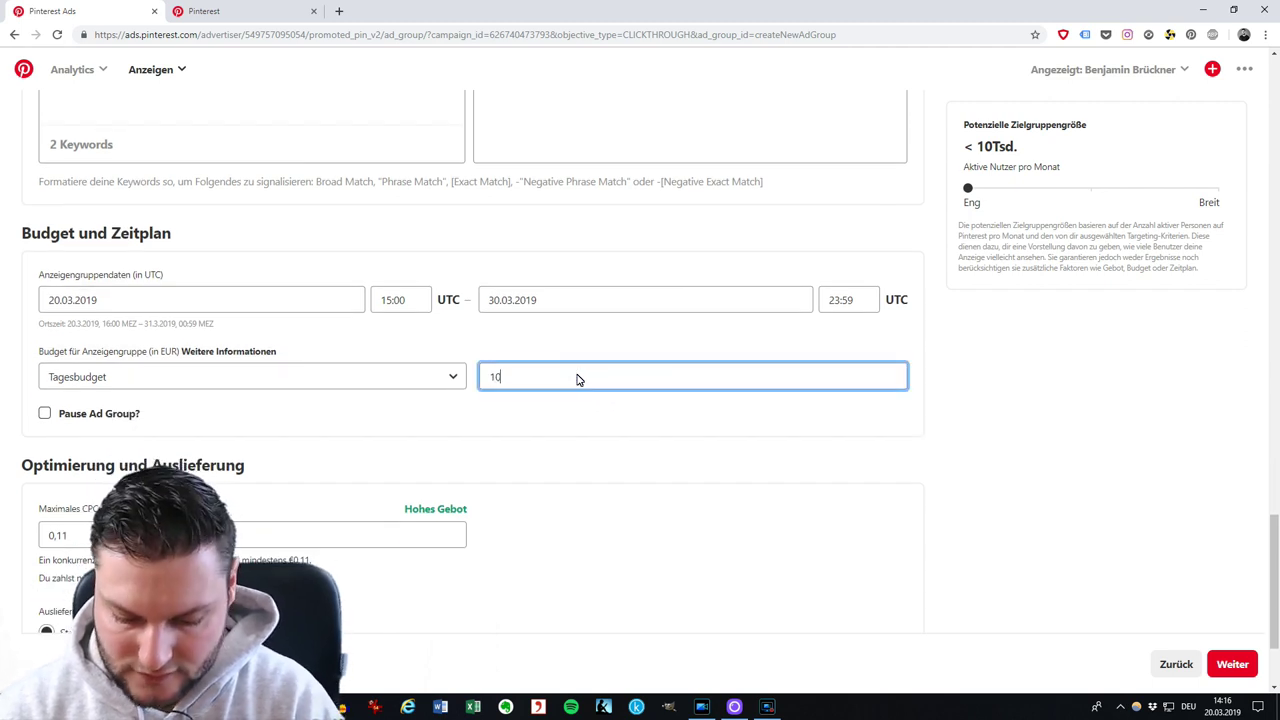
left_click(571, 333)
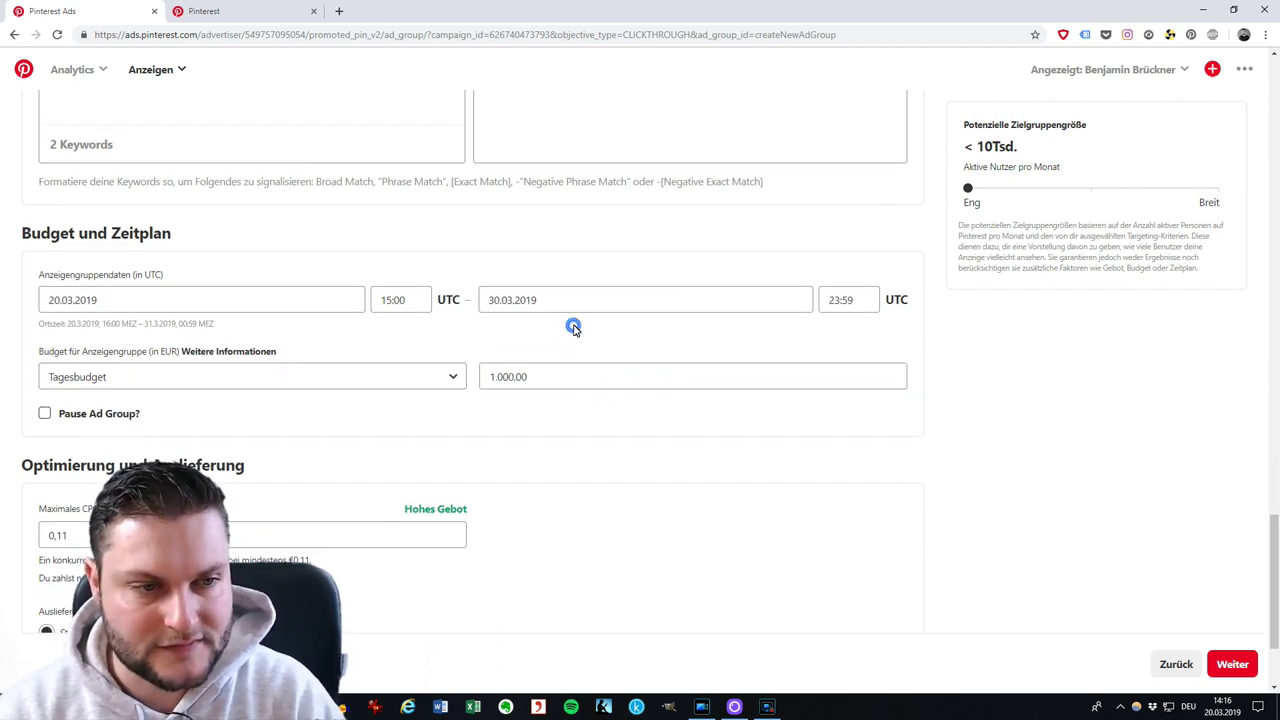
double_click(566, 386)
type("10")
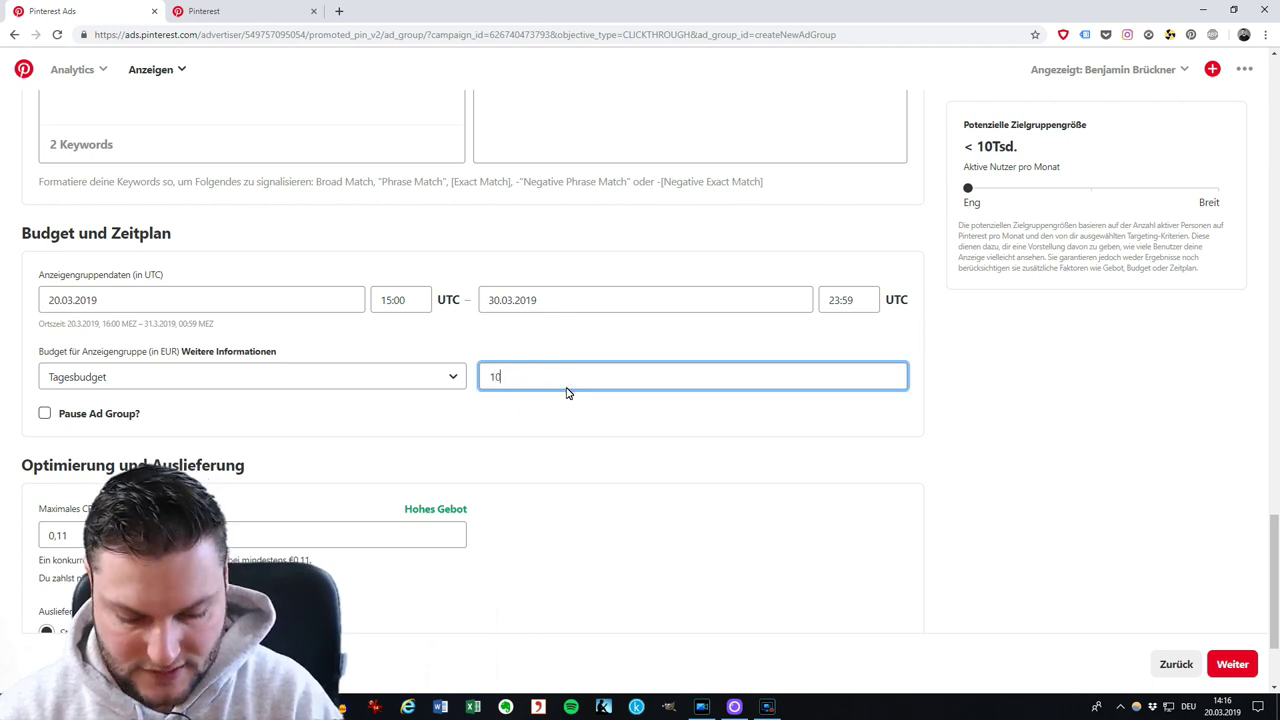
left_click(546, 340)
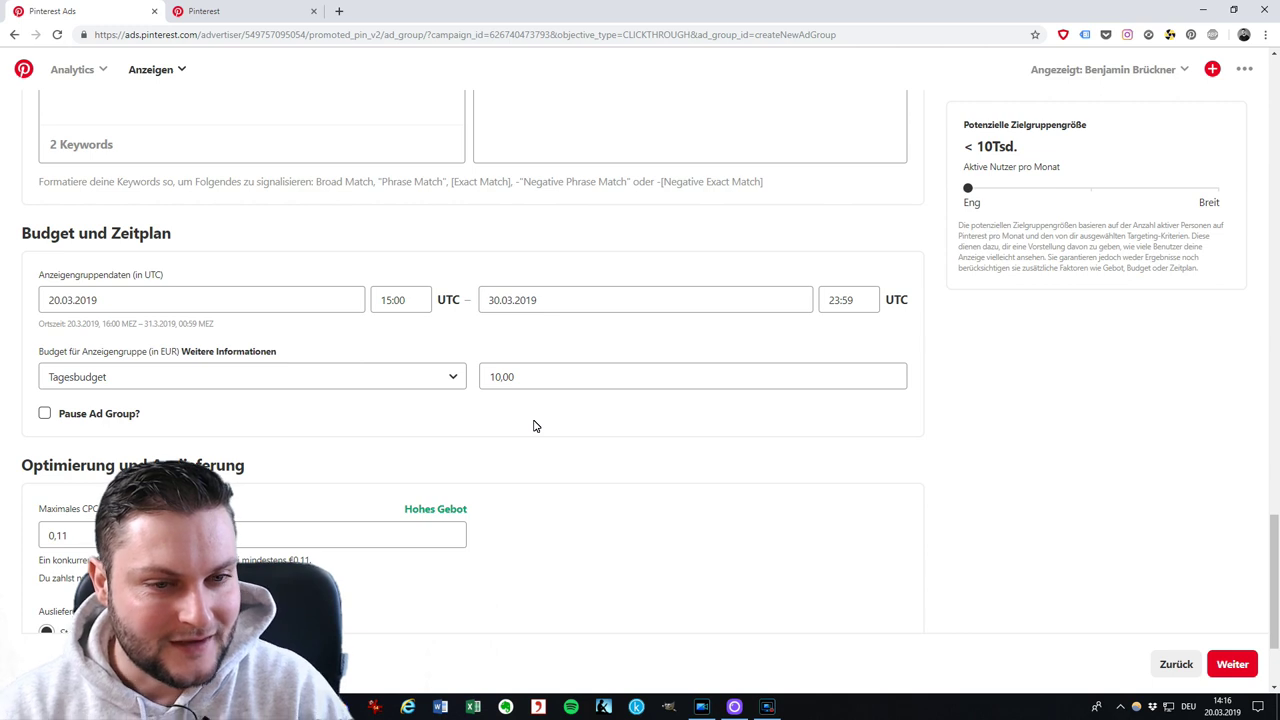
Try a maximum CPC bid of 0,05 EUR for the ad group.
scroll(533, 426, "down", 1)
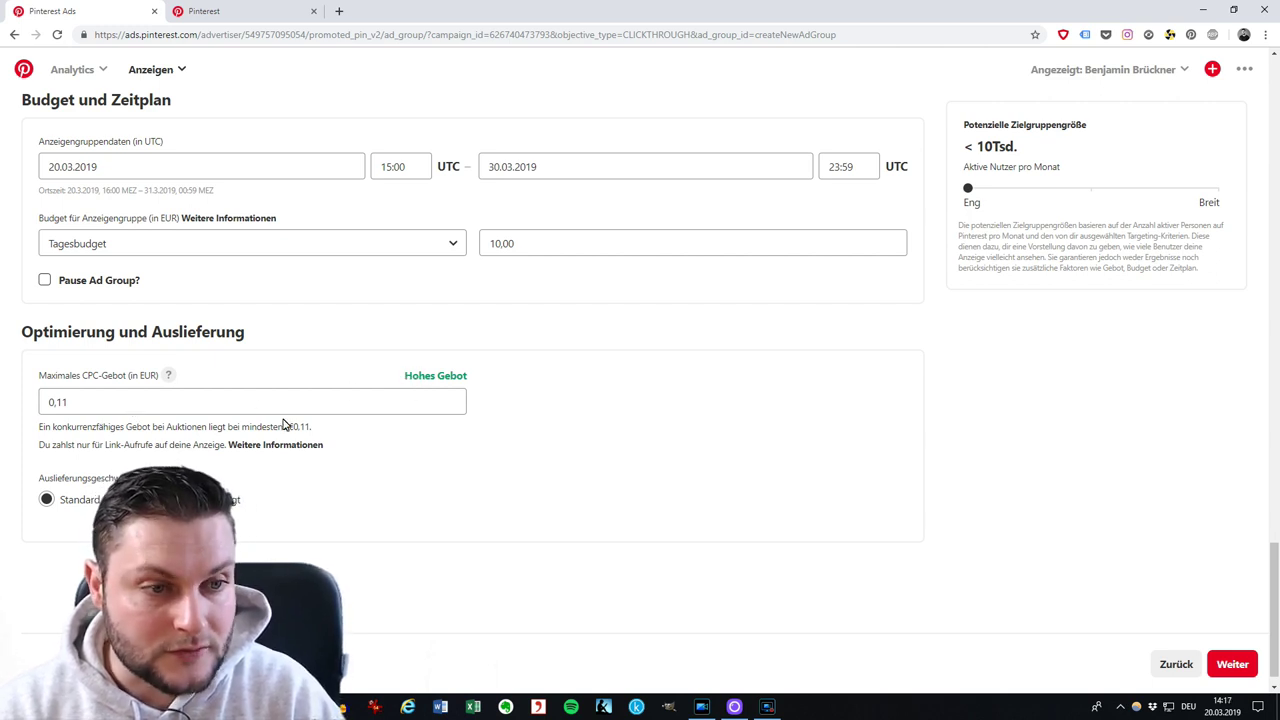
left_click(200, 402)
key("BackSpace")
key("BackSpace")
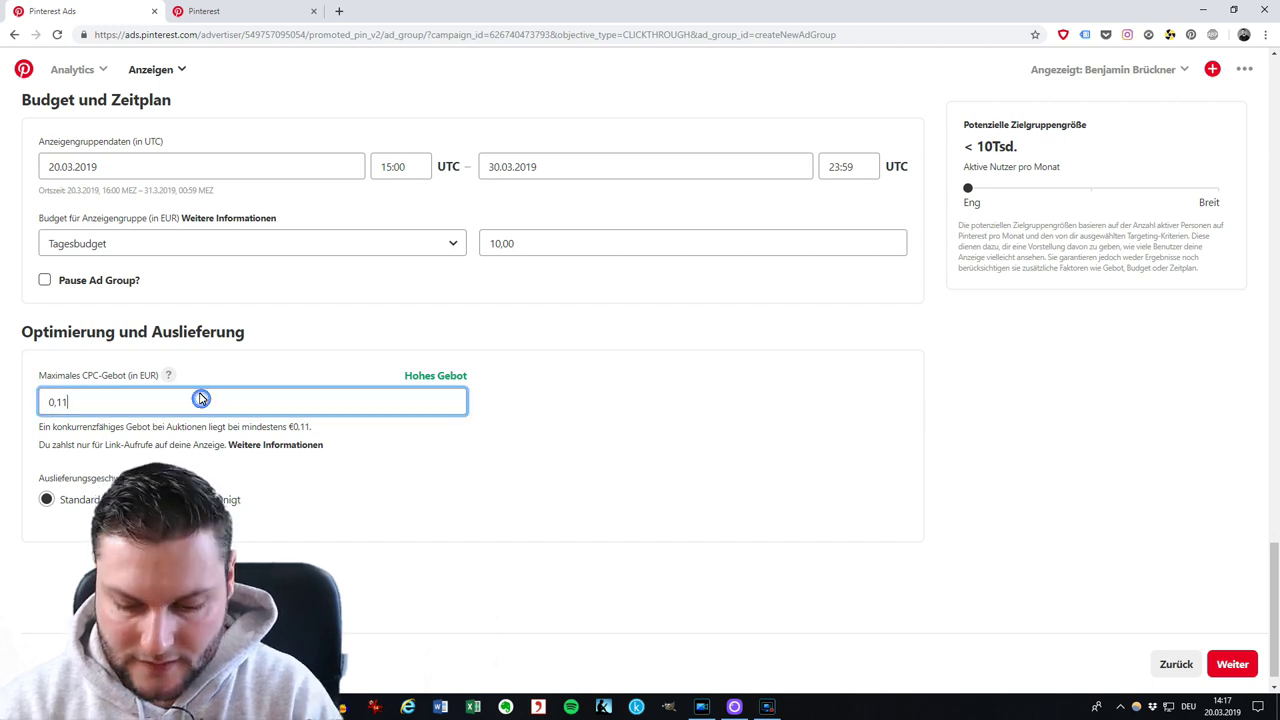
type("05")
left_click(305, 293)
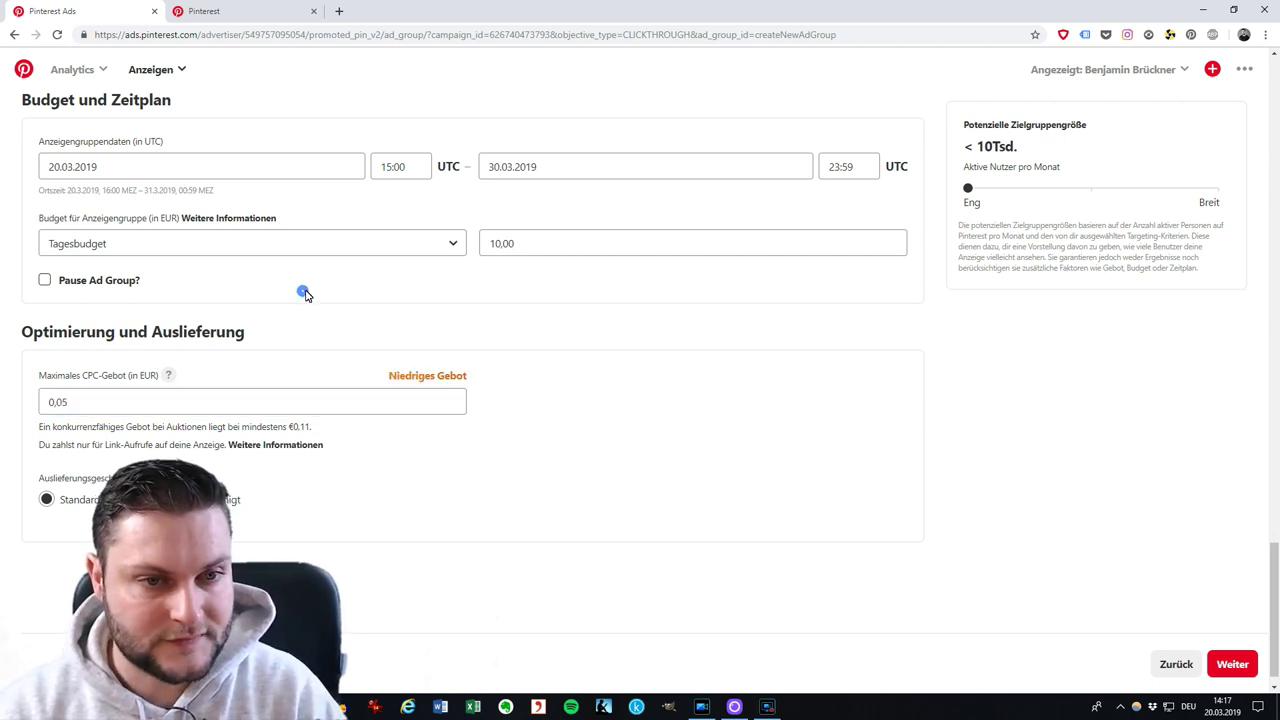
Try a maximum CPC bid of 0,08 EUR for the ad group.
left_click(297, 409)
key("BackSpace")
type("8")
left_click(393, 322)
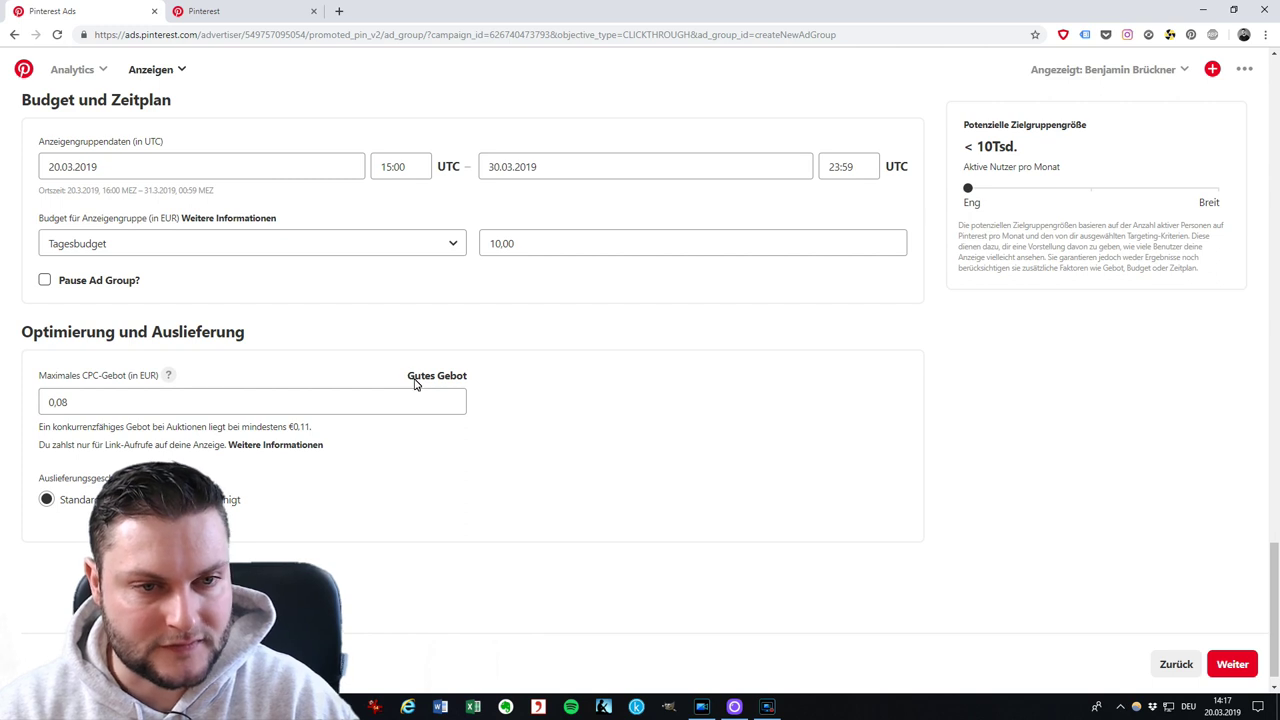
Set the ad group's maximum CPC bid to 0,11 EUR.
left_click(200, 401)
key("BackSpace")
key("BackSpace")
type("11")
left_click(305, 348)
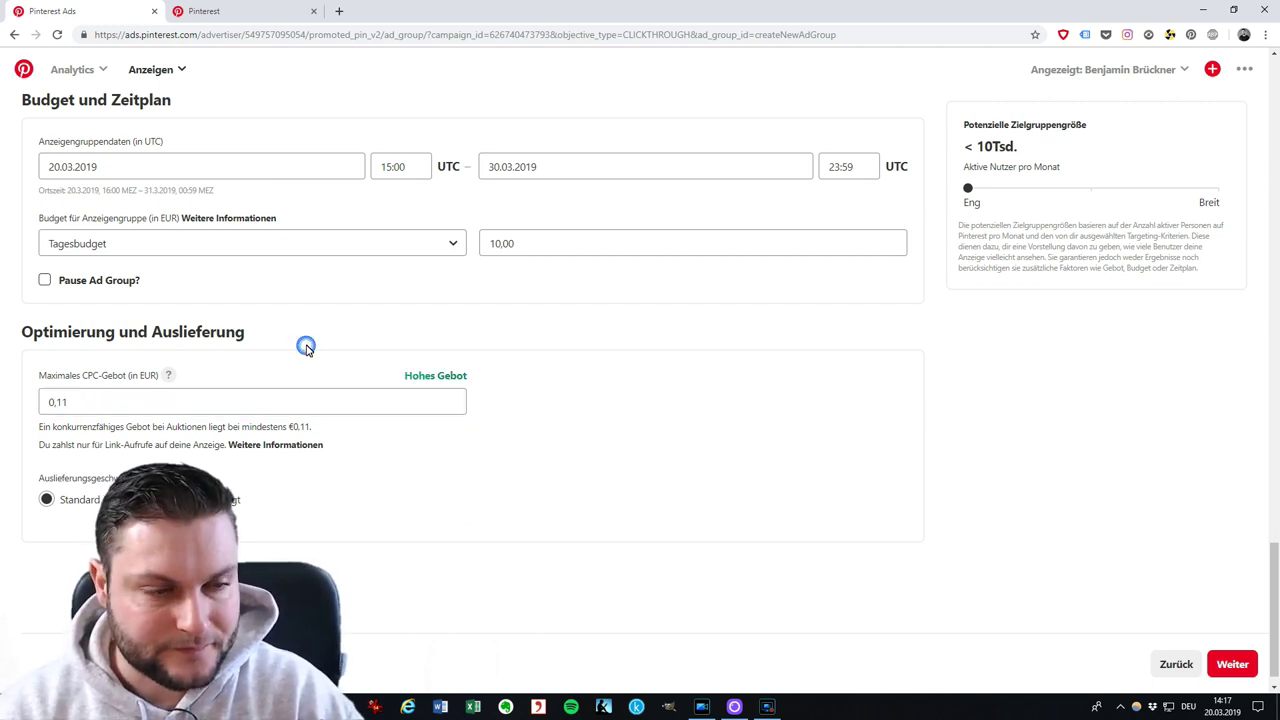
Continue to the pin selection and add the first "5 Irrtümer über das Bloggen" pin to the ad group.
scroll(306, 348, "down", 1)
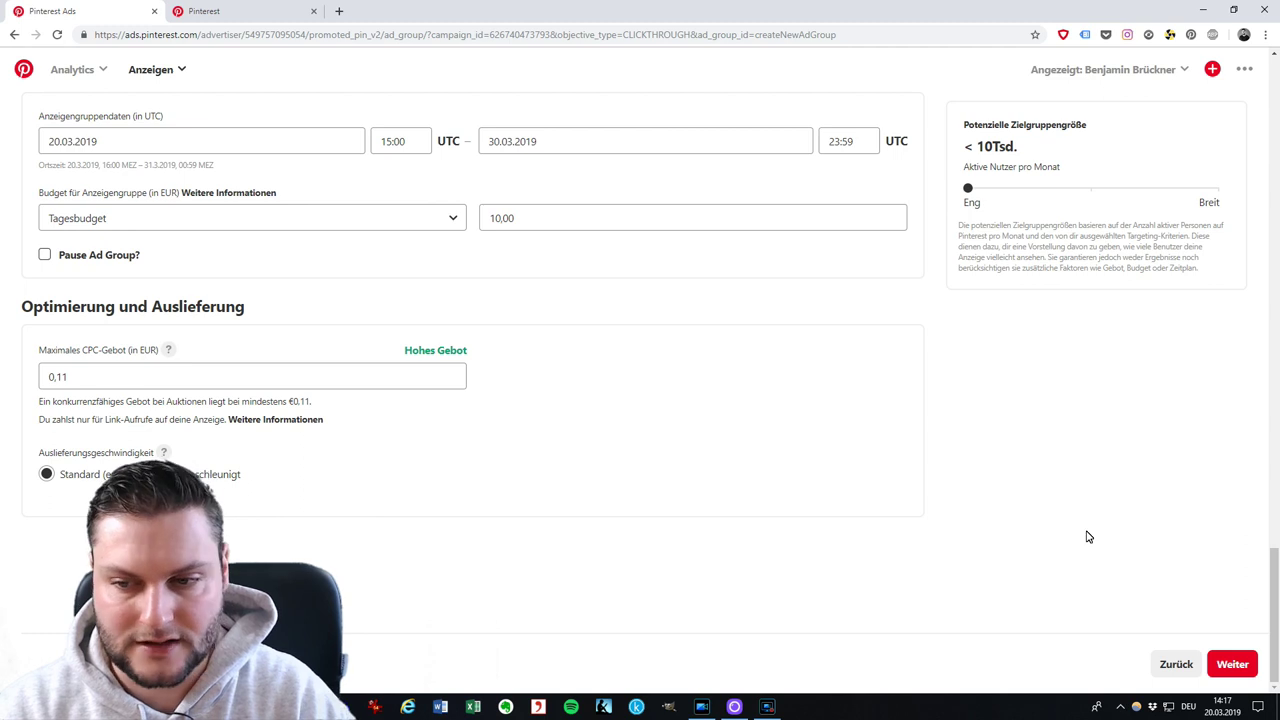
left_click(1240, 660)
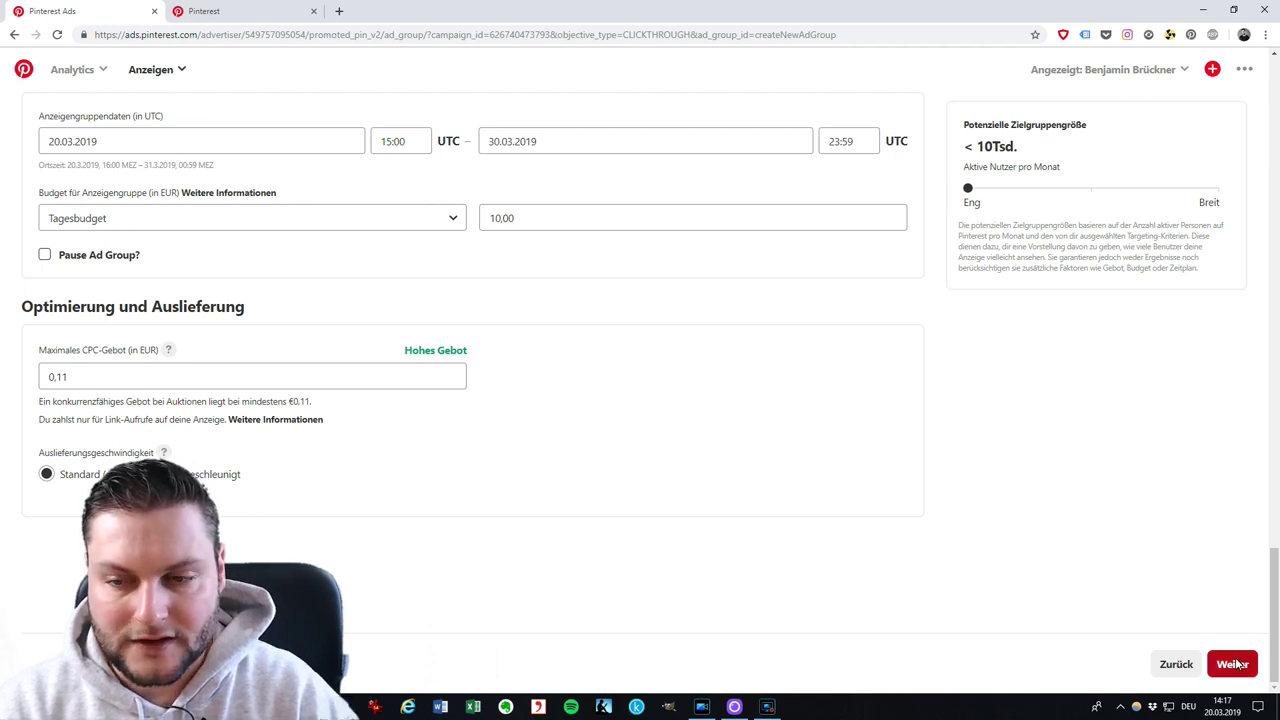
left_click(1237, 665)
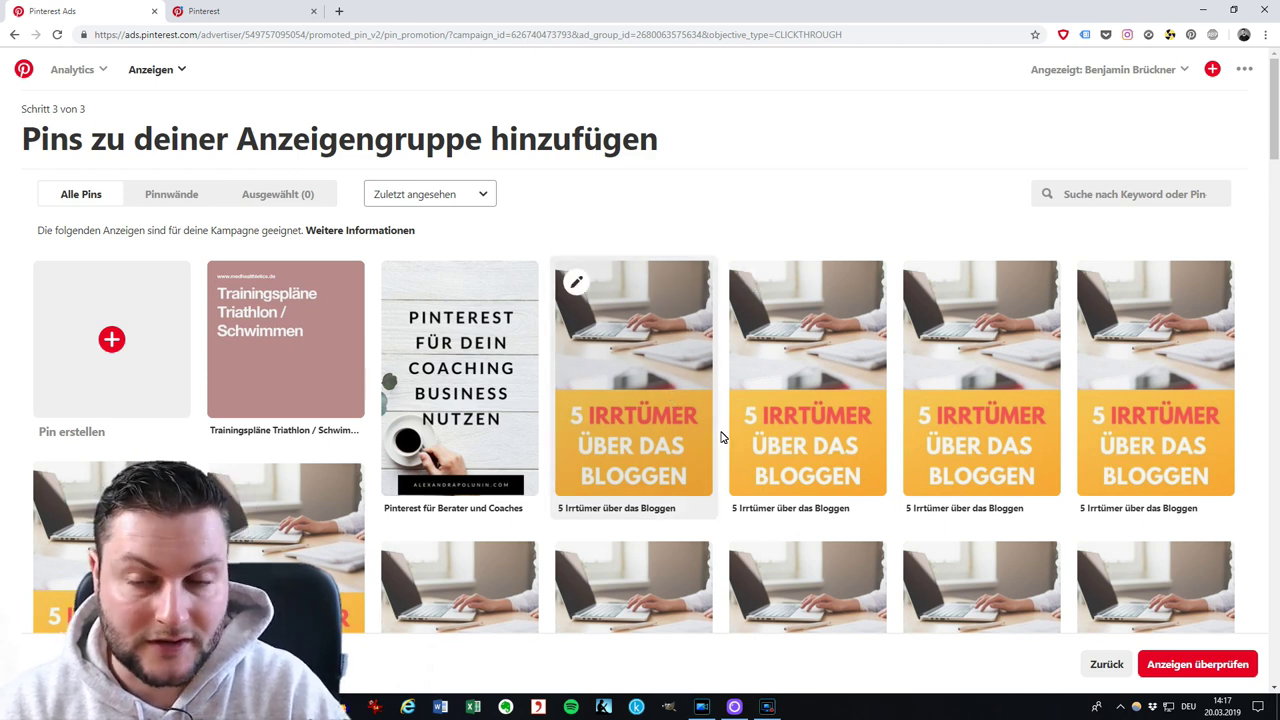
left_click(634, 391)
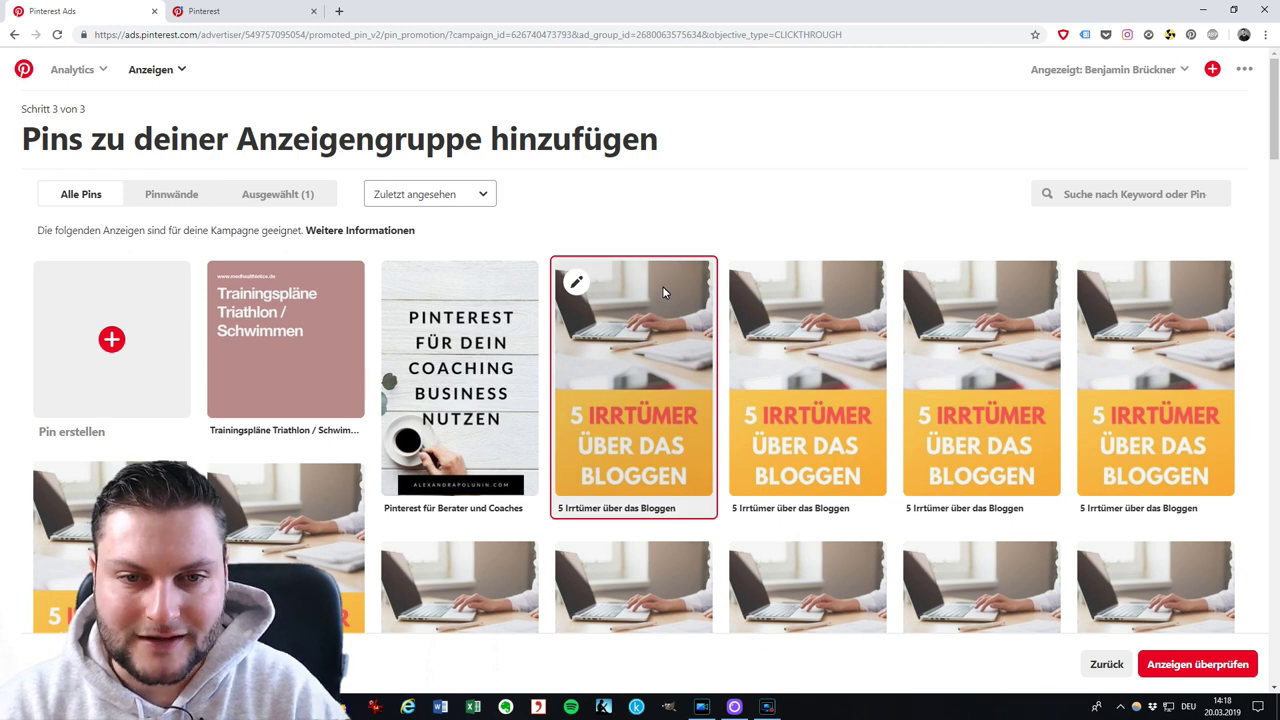
Proceed to the review of the selected pin's ad name and destination URL.
left_click(1222, 668)
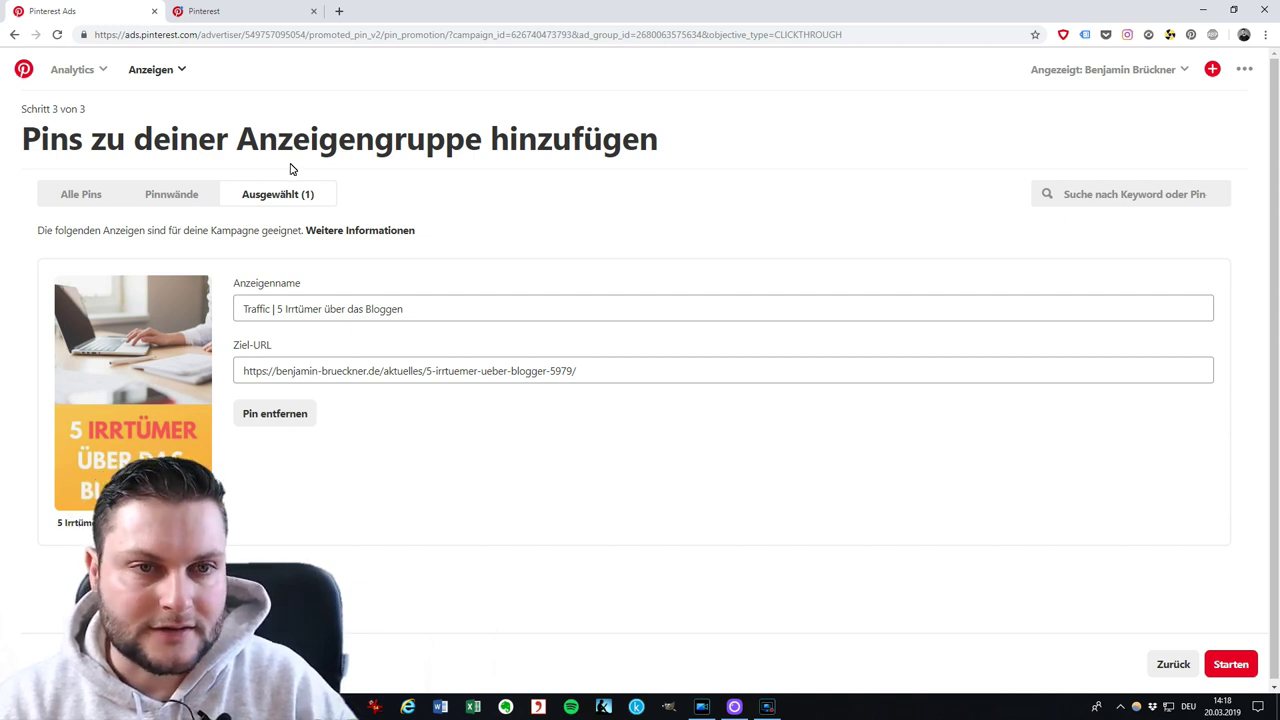
Open the ads overview in the other Pinterest browser tab and examine the 30-day totals and the figures for each campaign type.
left_click(231, 12)
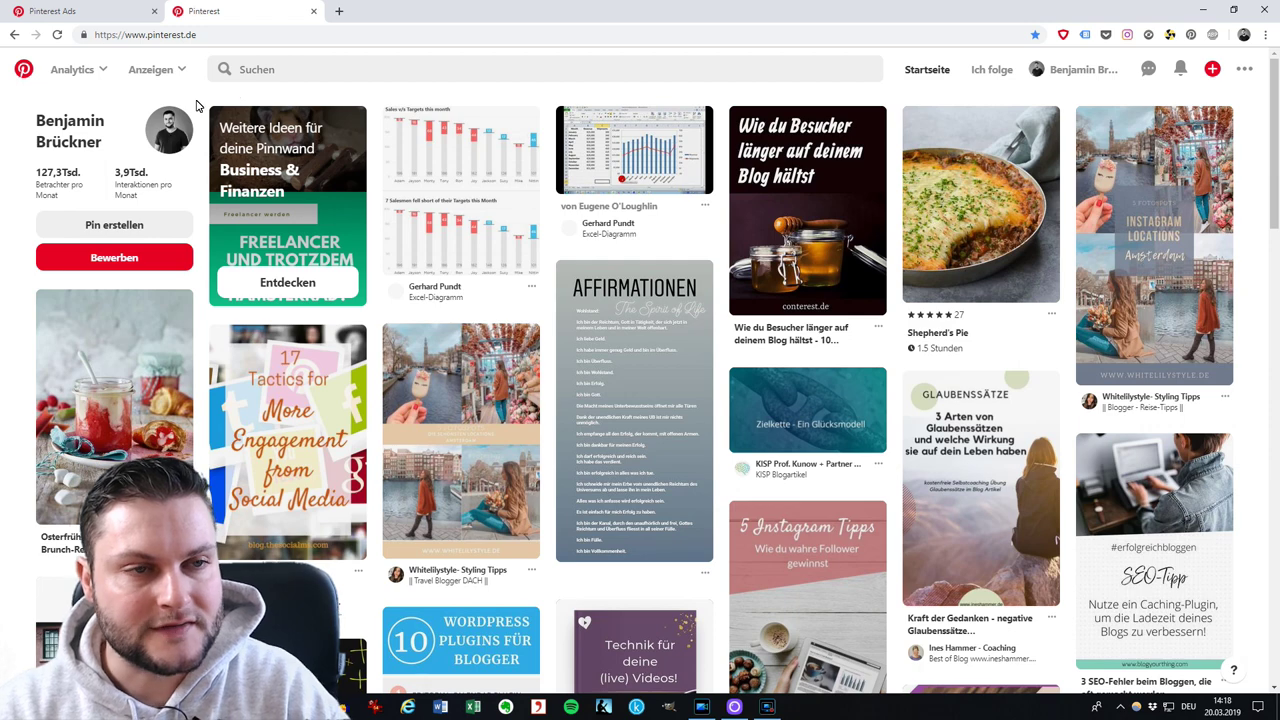
left_click(183, 72)
left_click(125, 148)
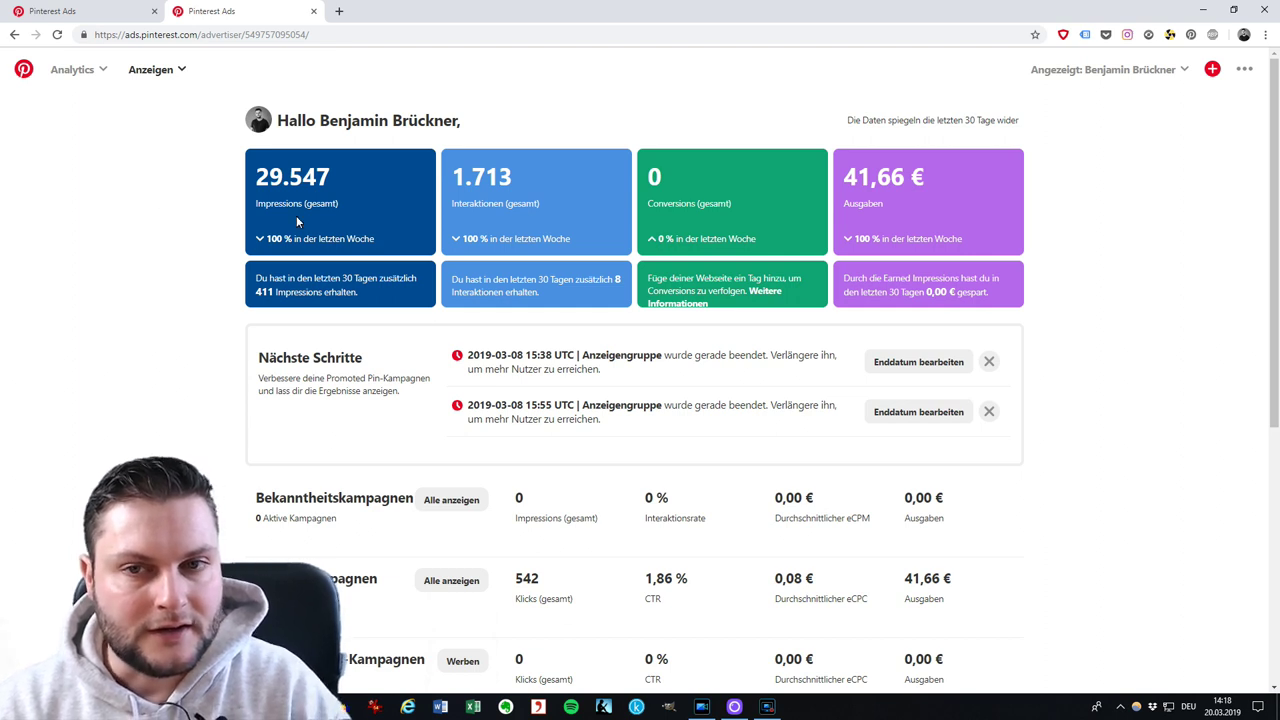
scroll(740, 135, "down", 1)
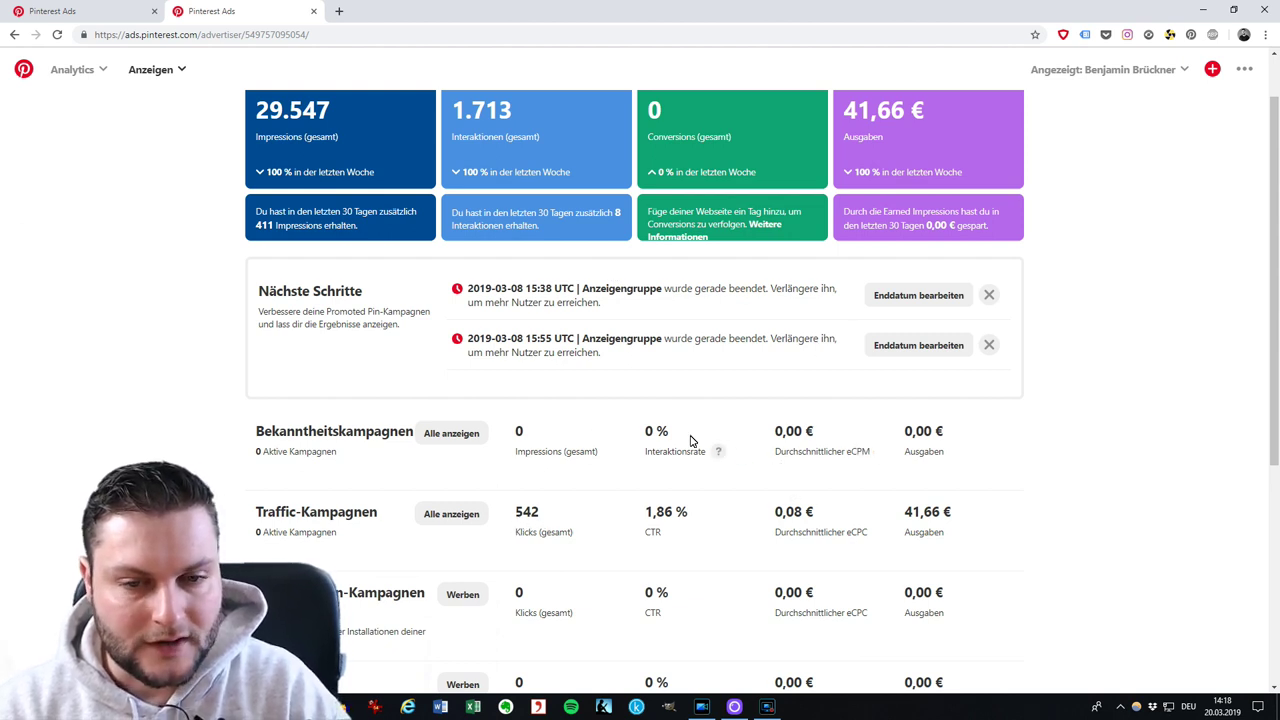
scroll(591, 440, "down", 1)
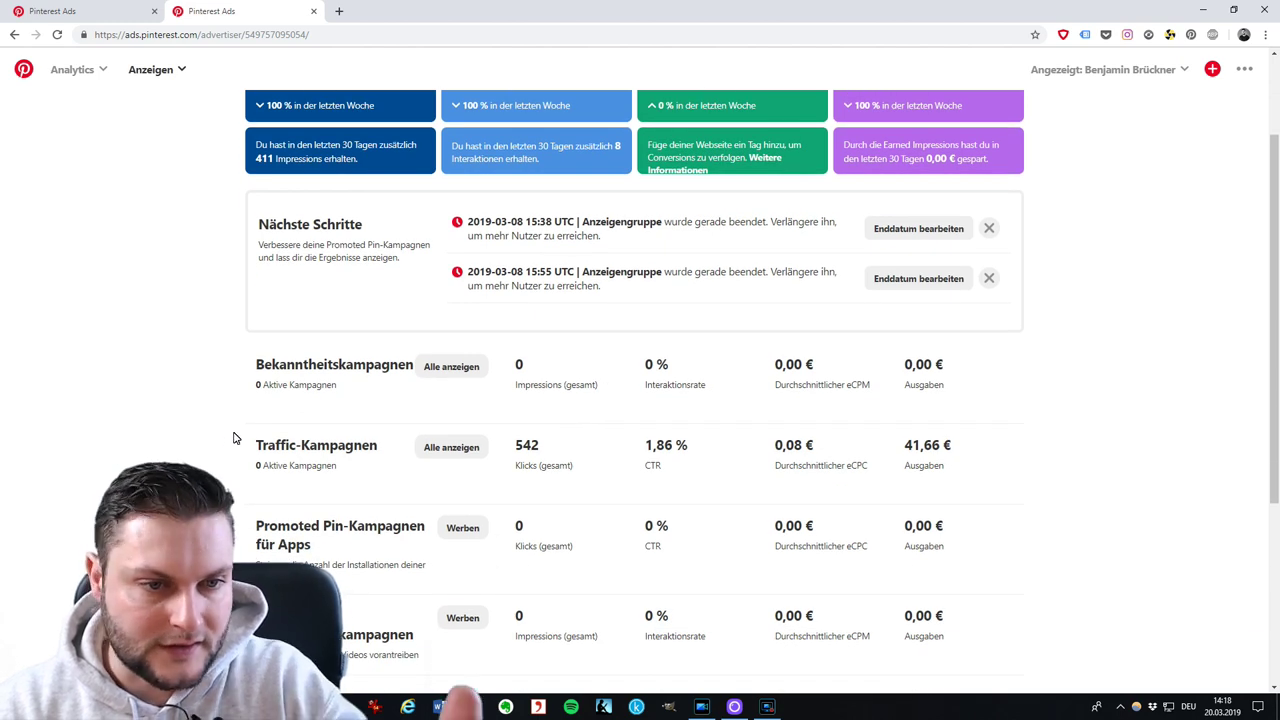
scroll(236, 437, "down", 1)
scroll(235, 435, "up", 2)
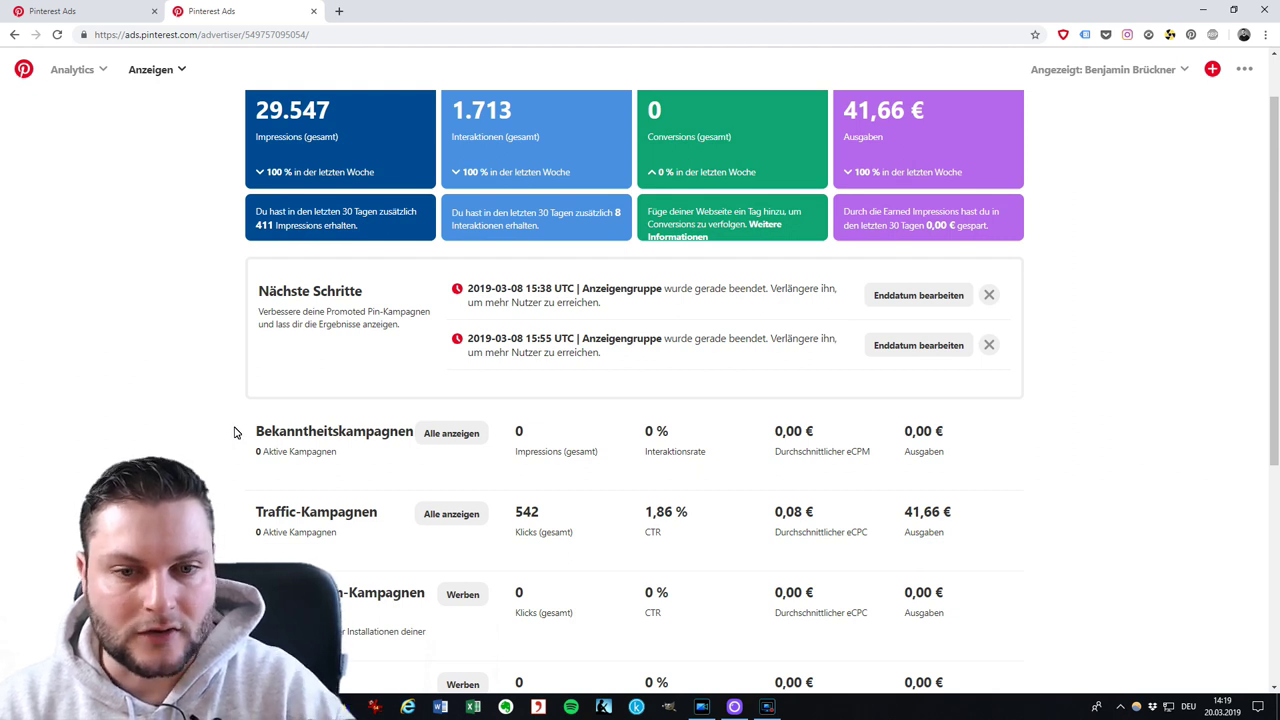
Show all traffic campaigns in the reporting view and examine the export options and the campaign table.
left_click(470, 512)
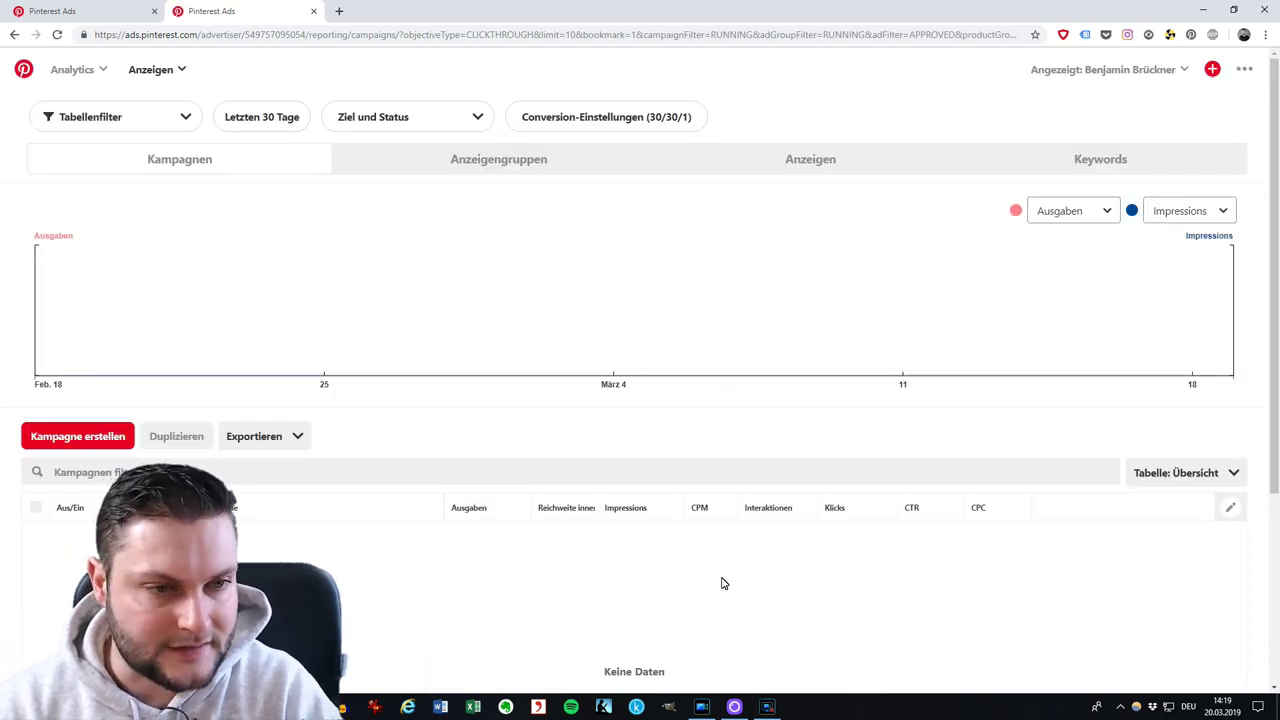
left_click(278, 442)
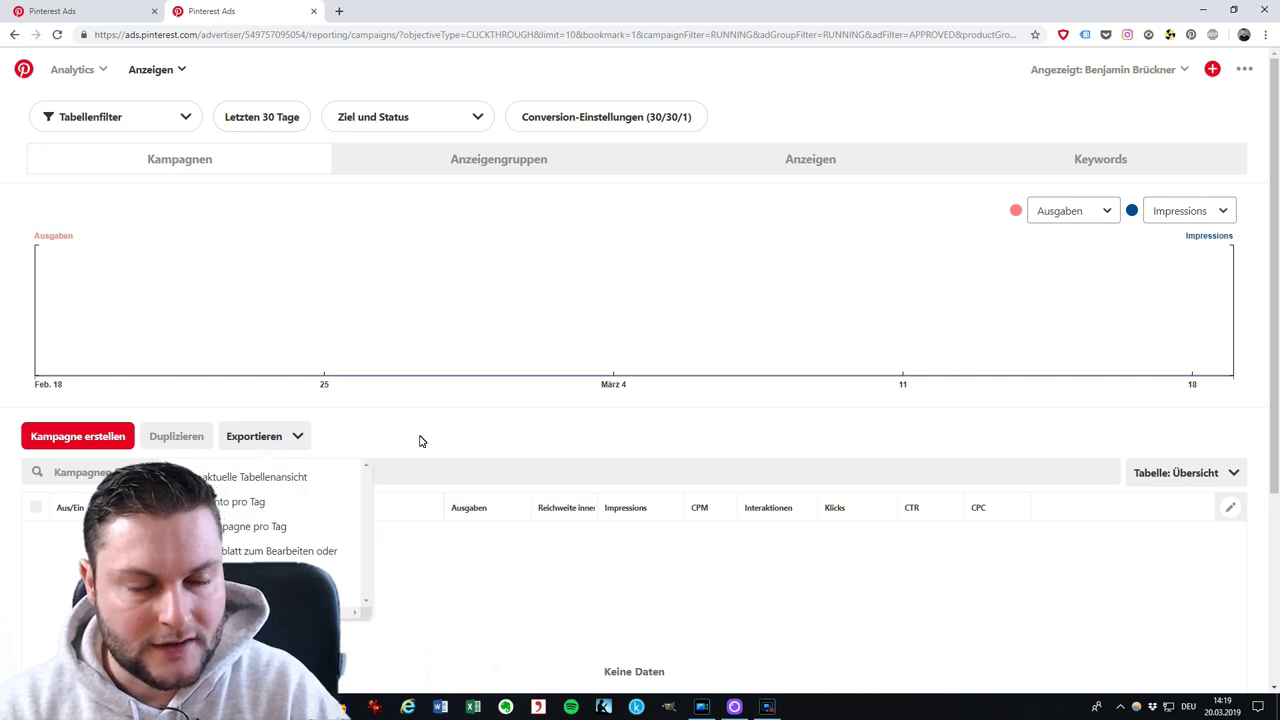
left_click(420, 440)
scroll(420, 440, "down", 3)
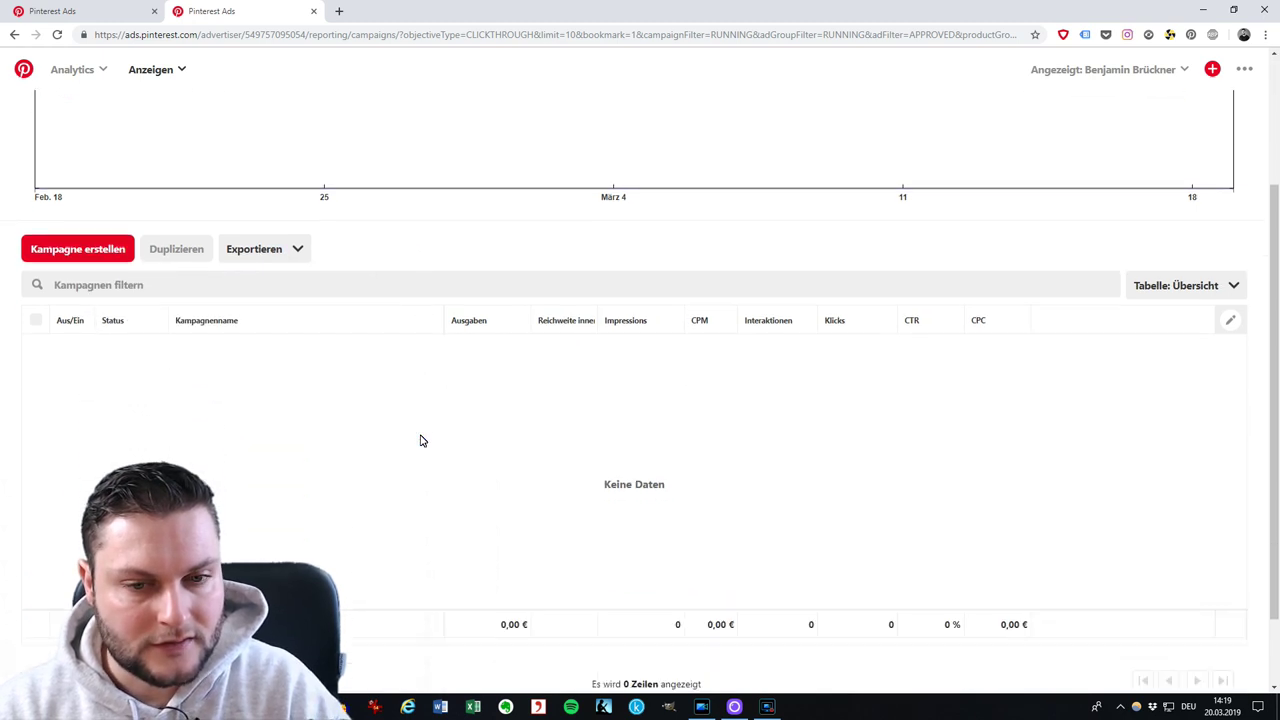
scroll(420, 440, "up", 3)
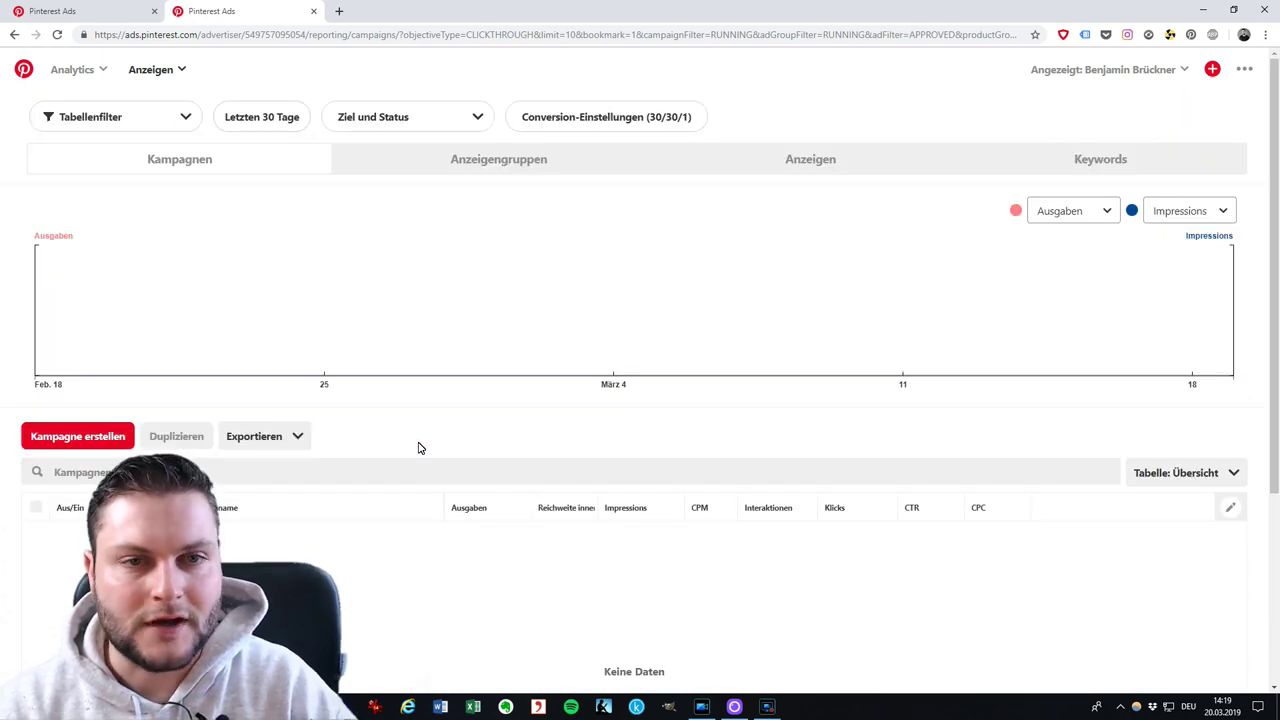